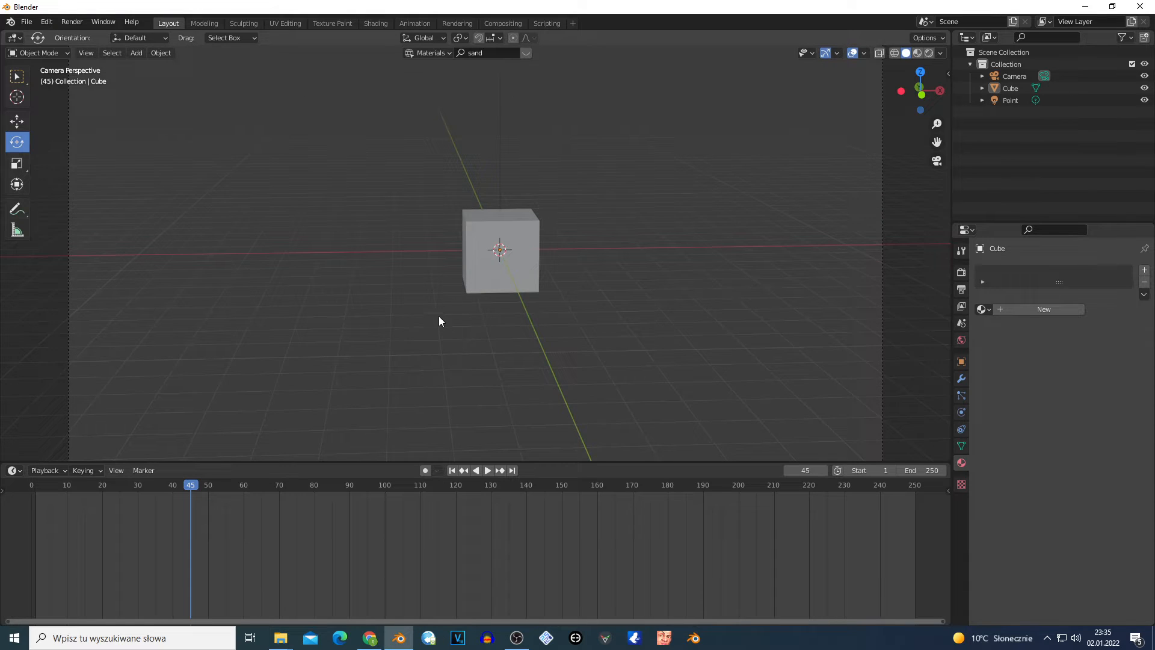
Step: Add an Array modifier to the cube
scroll(438, 316, up, 1)
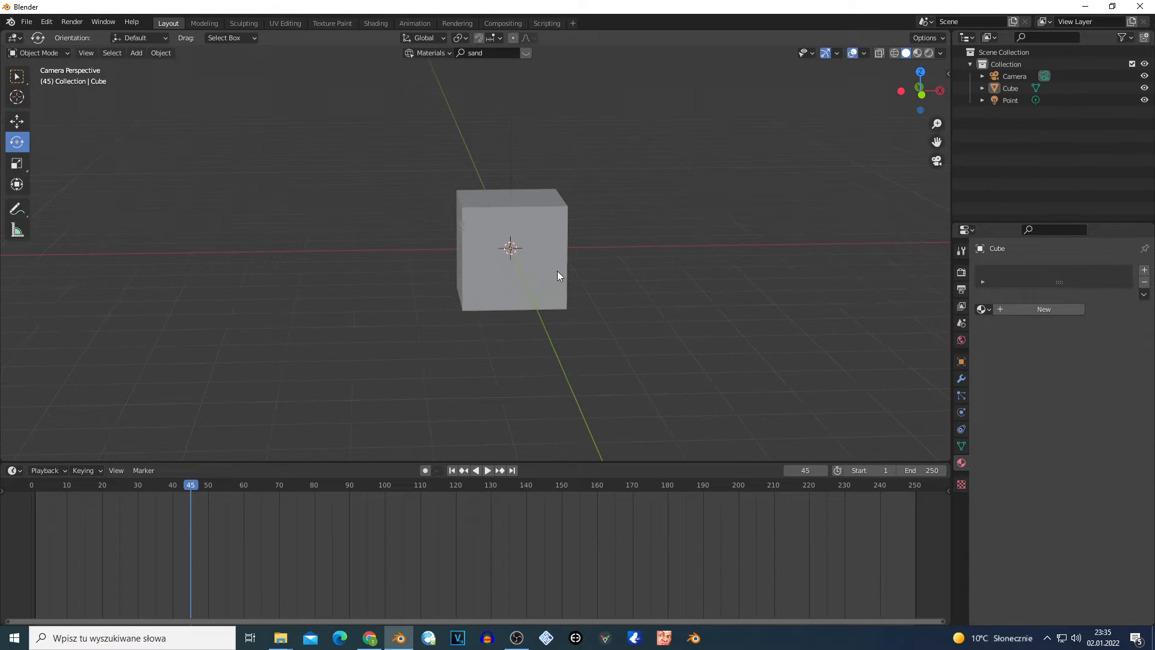
click(529, 252)
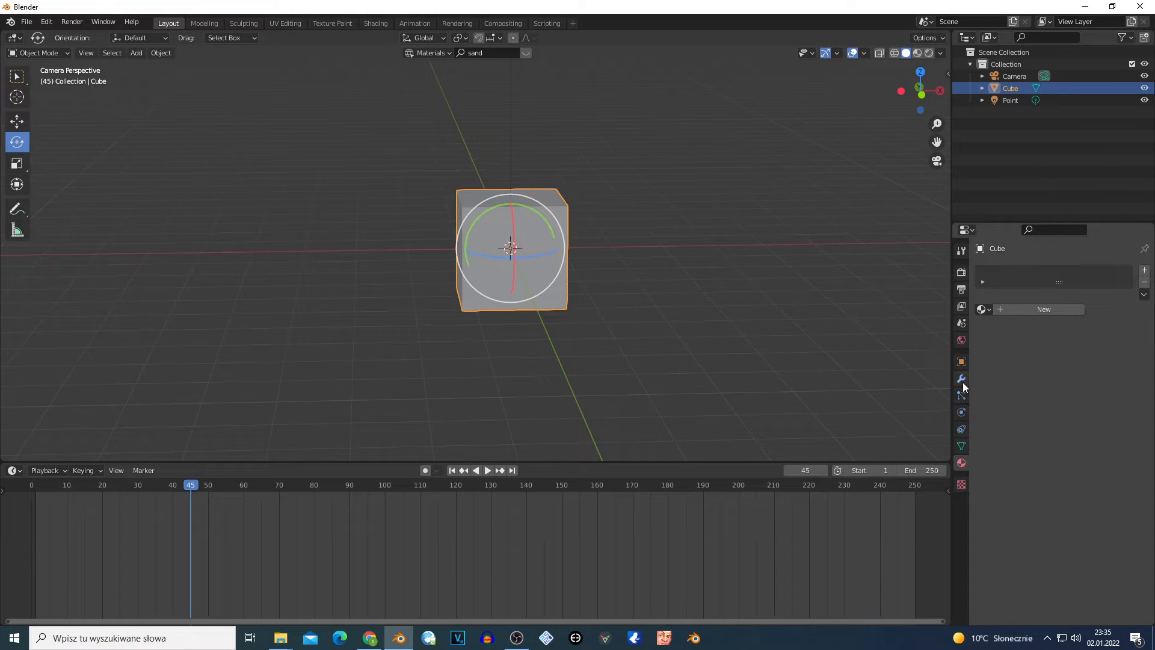
click(962, 379)
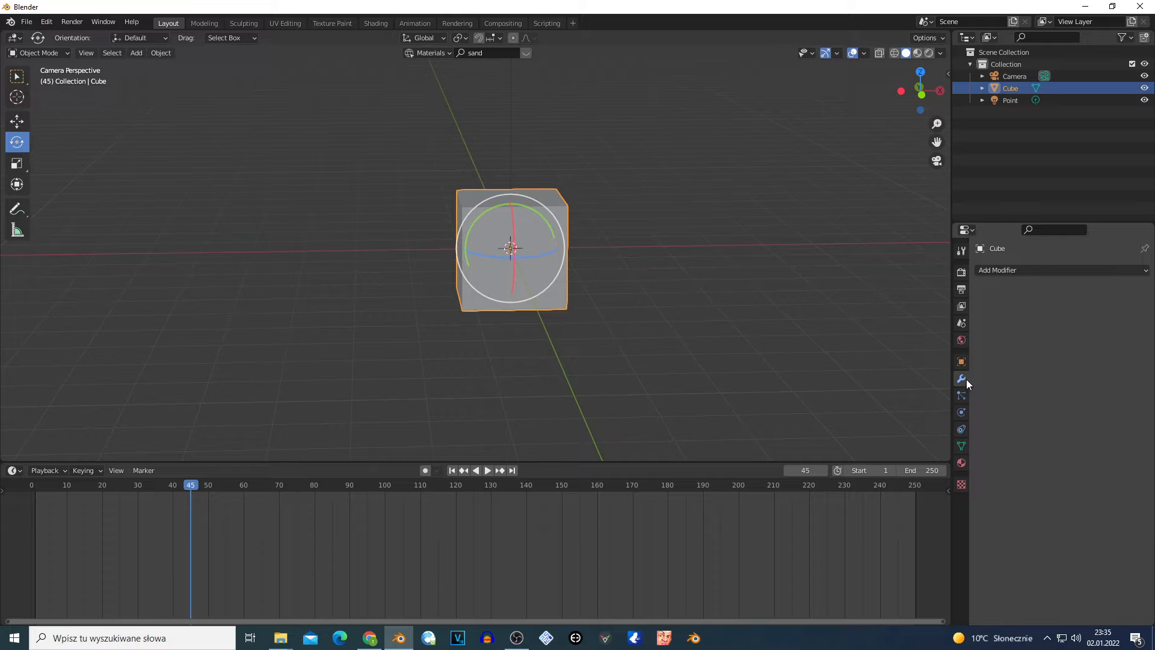
click(1038, 269)
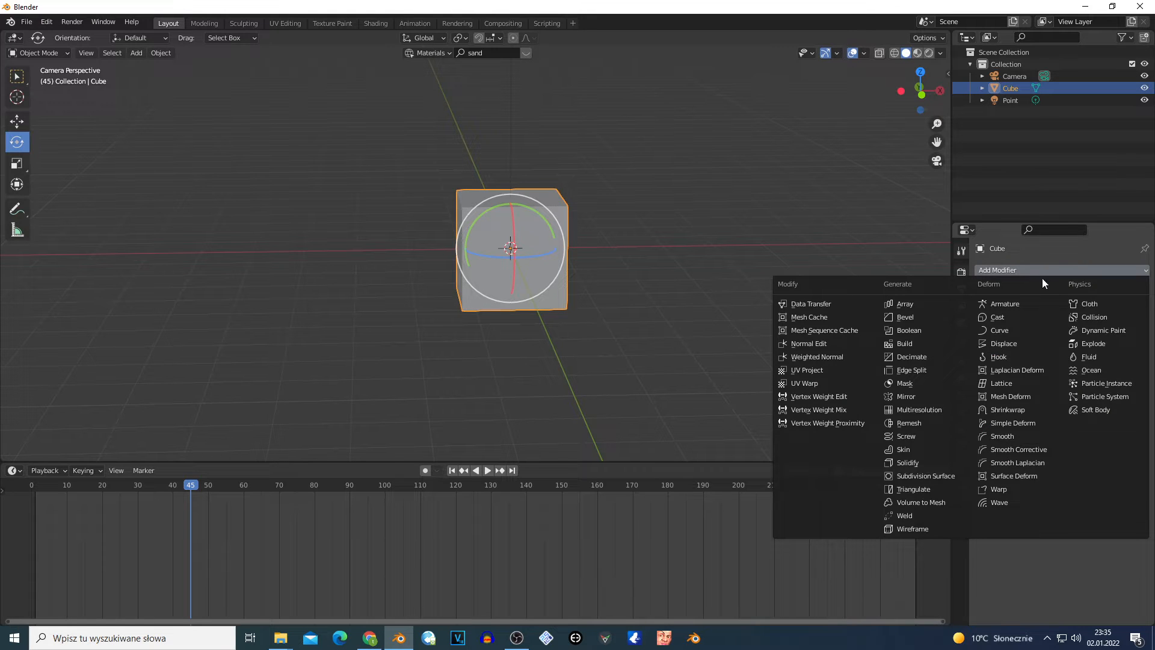
click(900, 305)
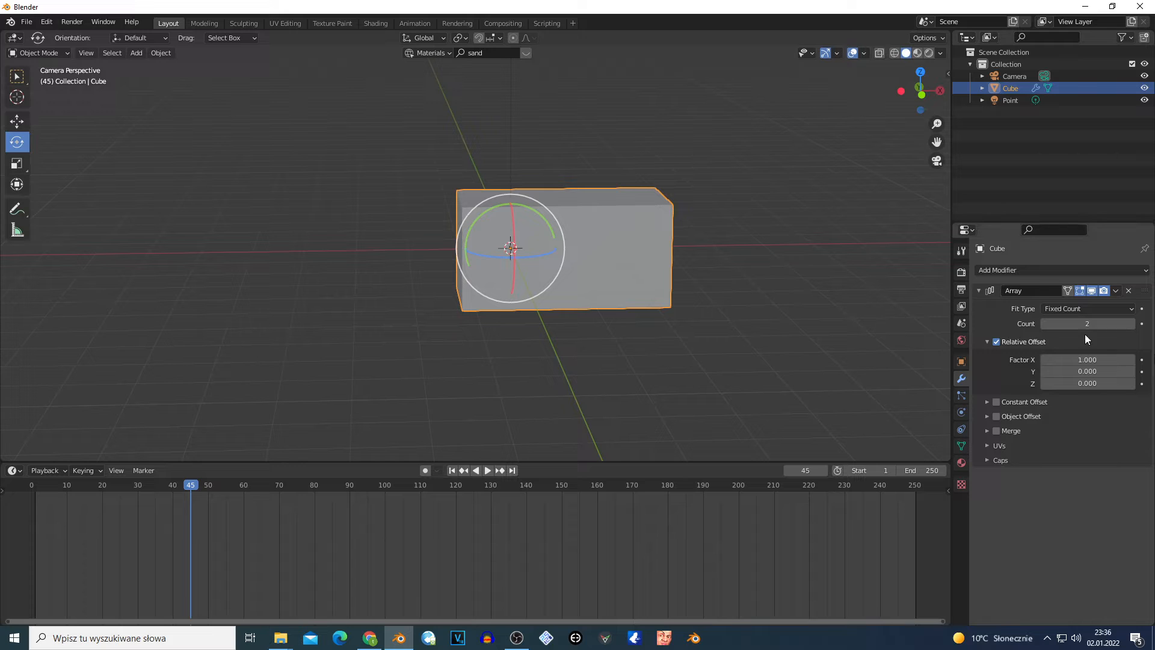
Step: Set the array count to 5 and the relative offset factors to X 1.5, Y 2.3 and Z -0.6
click(1131, 324)
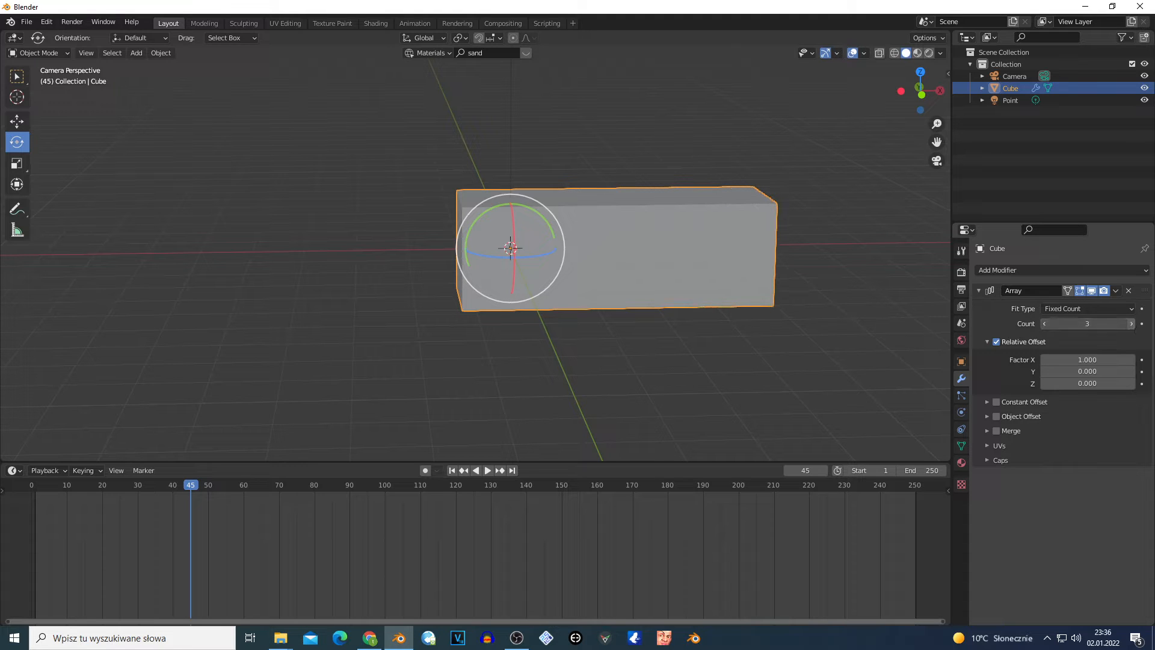
click(1131, 324)
click(1131, 323)
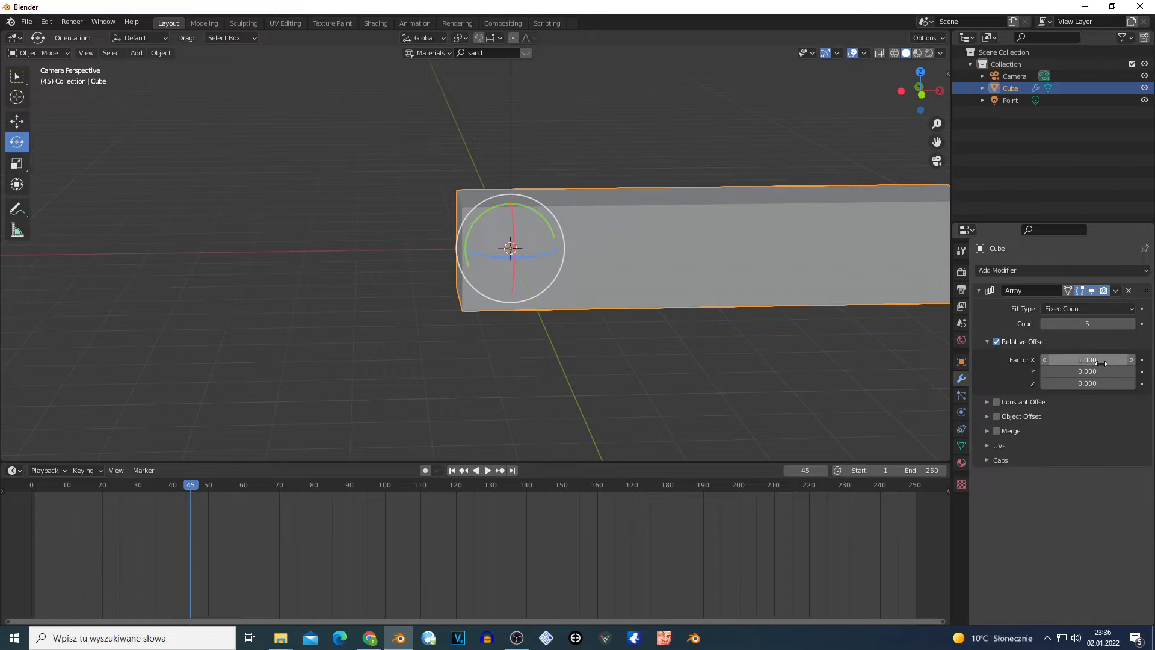
drag(1087, 359, 1086, 383)
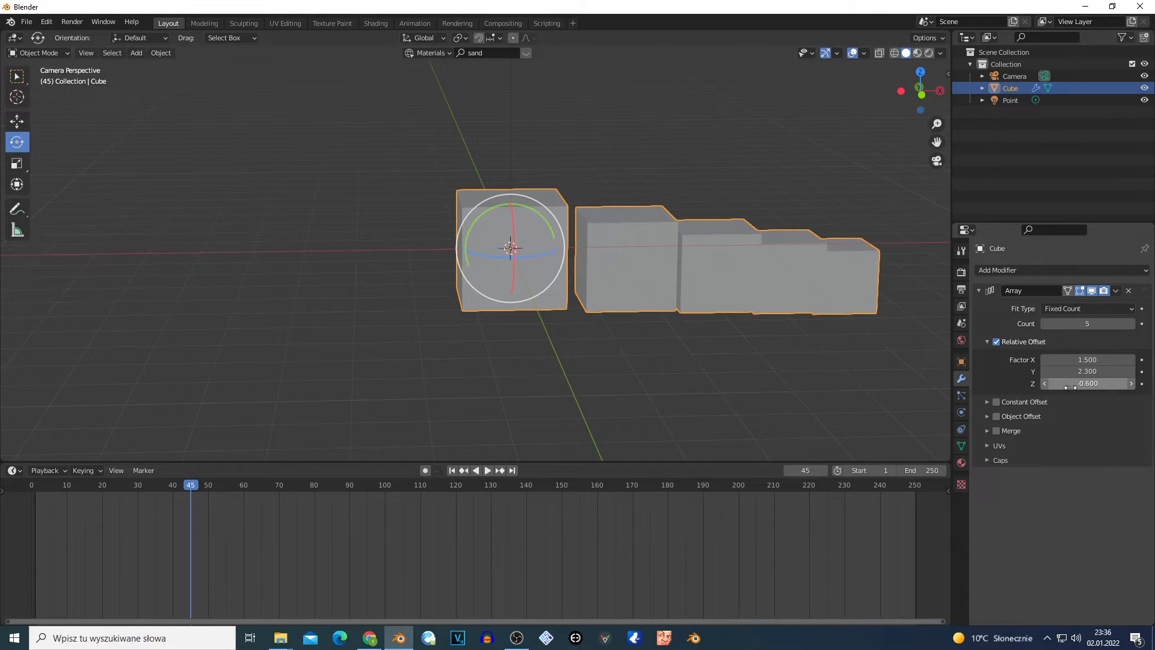
Step: Replace the array's relative offset with a constant offset of -2.43 m in X and 0.08 m in Y
click(996, 342)
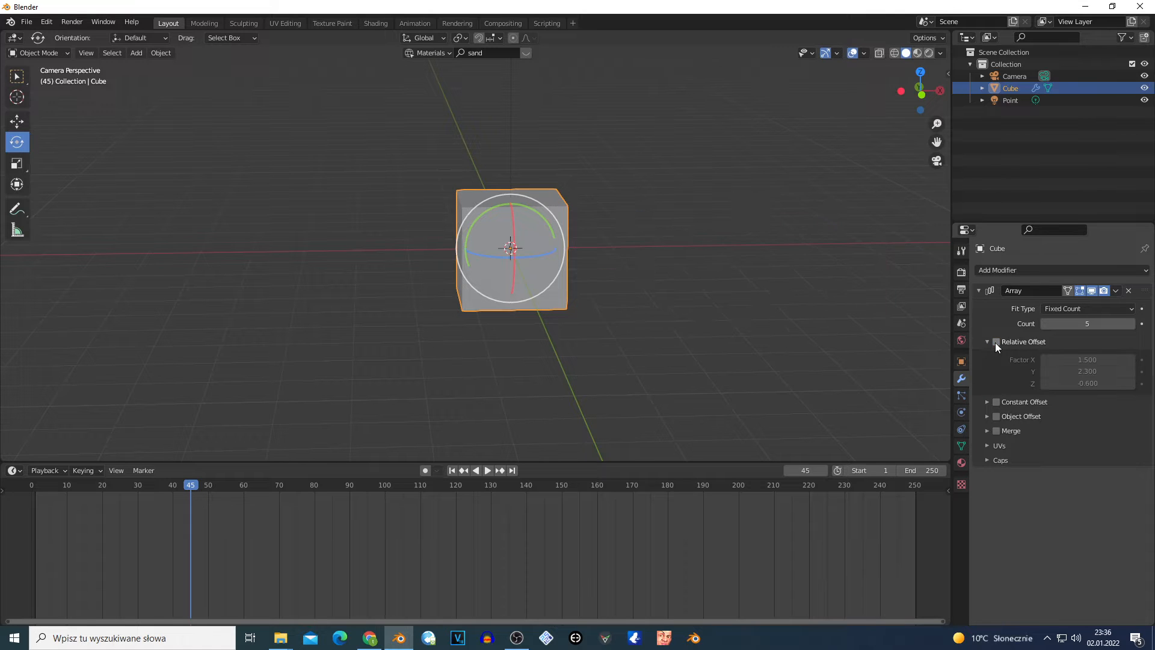
click(996, 402)
click(987, 402)
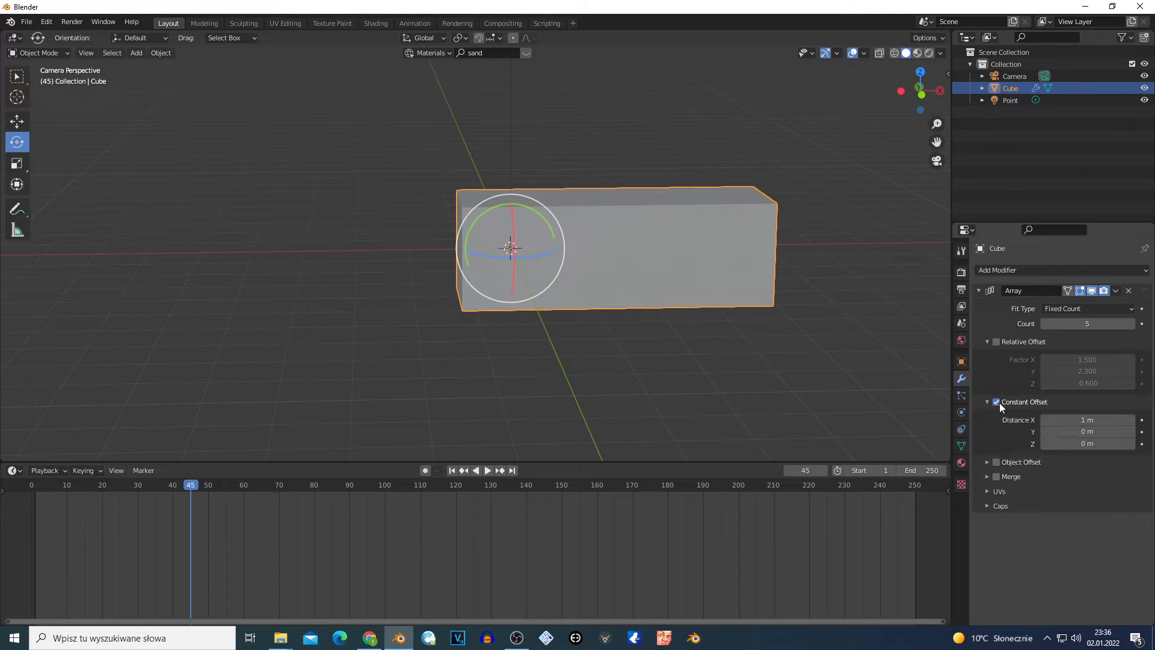
drag(1082, 419, 987, 419)
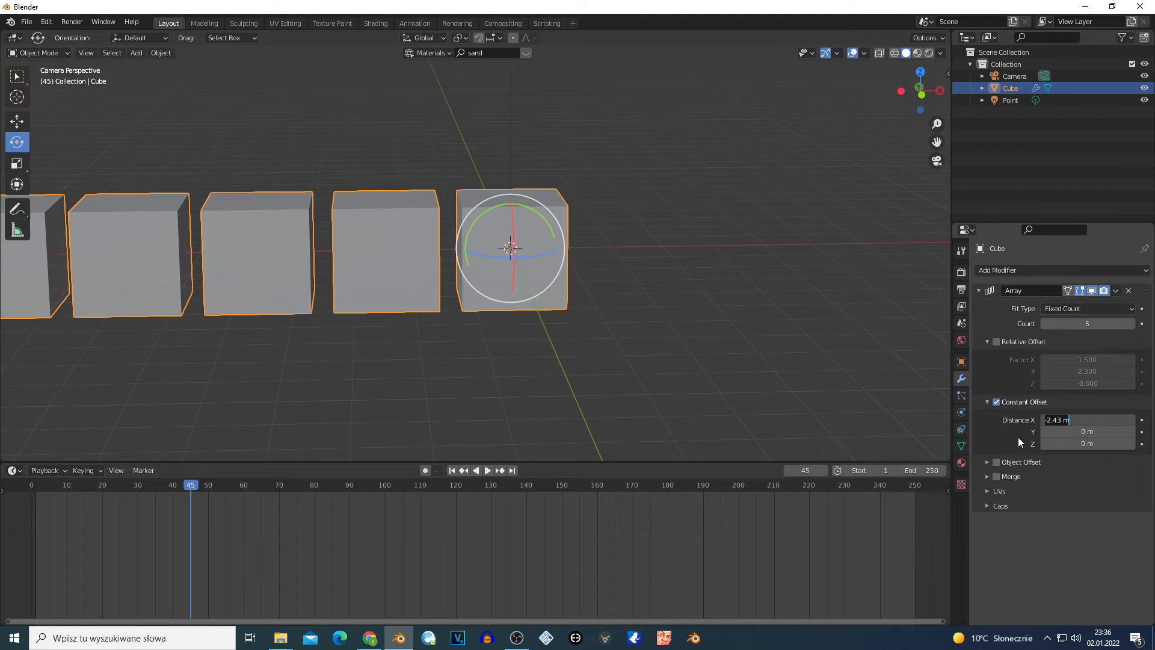
mouse_move(1084, 431)
mouse_down()
mouse_move(1107, 431)
mouse_move(1071, 432)
mouse_move(1087, 432)
mouse_up()
click(1085, 432)
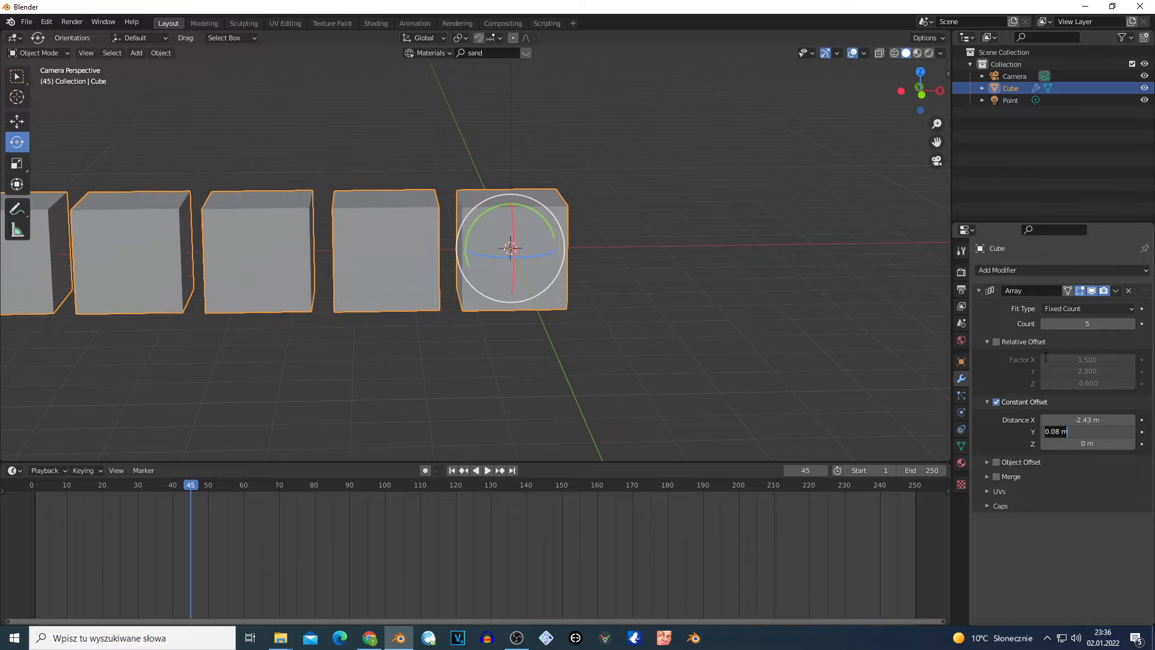
key(Return)
Step: Raise the array count to 8, keeping the constant offset enabled
click(1115, 292)
click(995, 401)
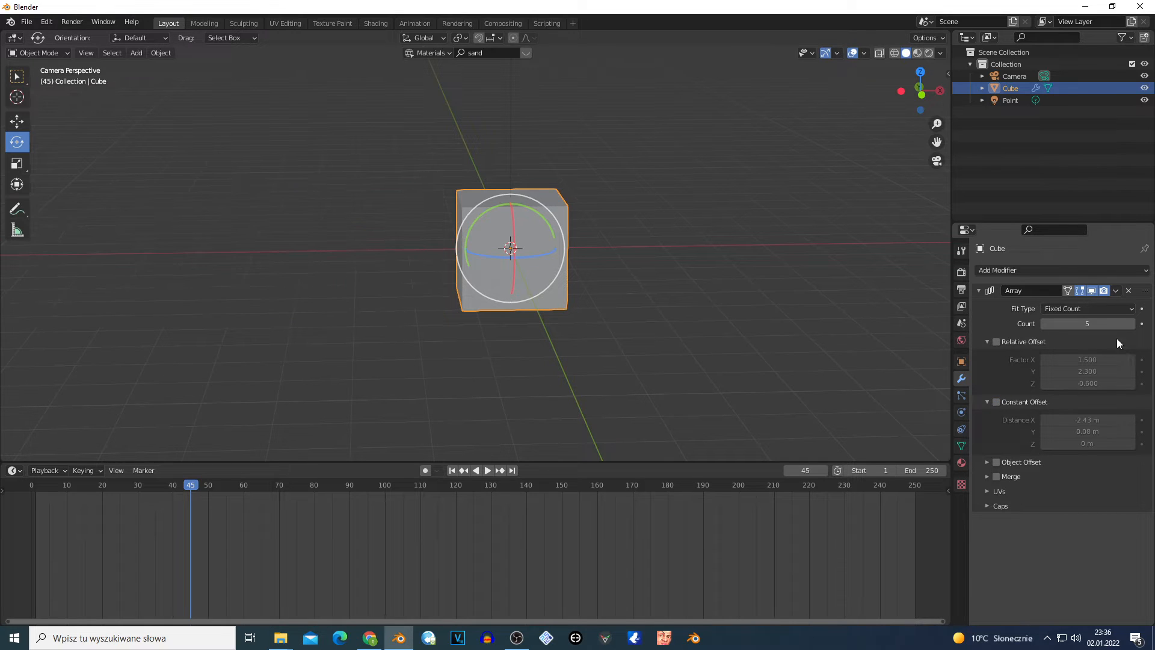
click(1059, 309)
click(1131, 324)
click(1131, 324)
click(996, 402)
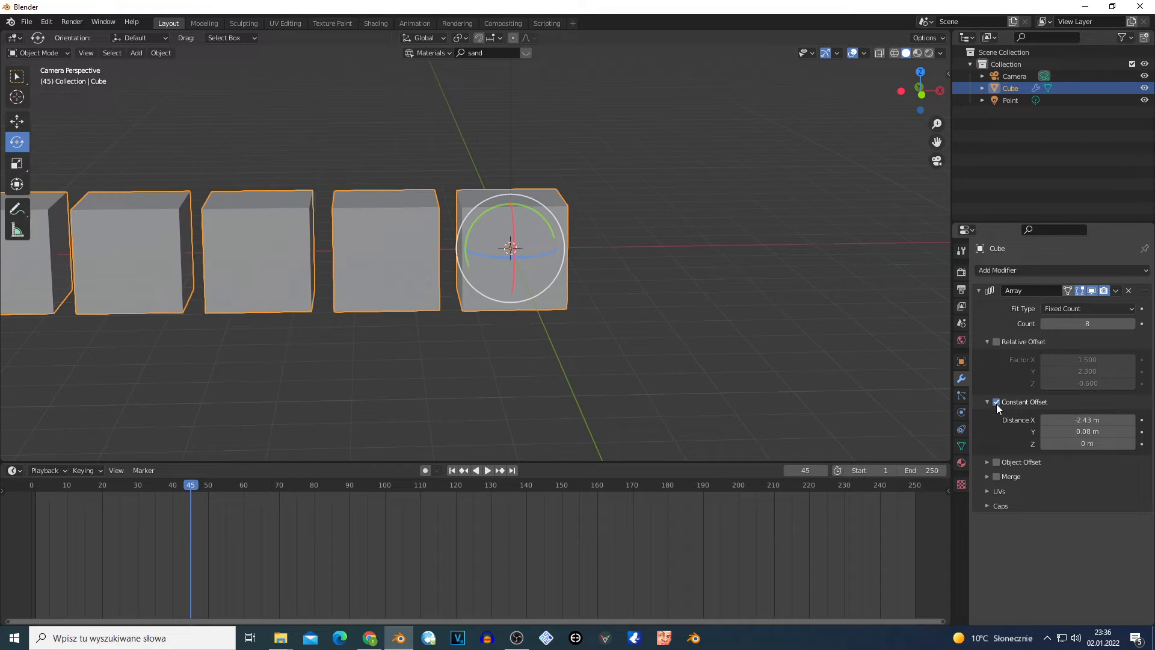
Step: Switch the array's fit type to Fit Length and set the length to 8.4 m
click(1082, 308)
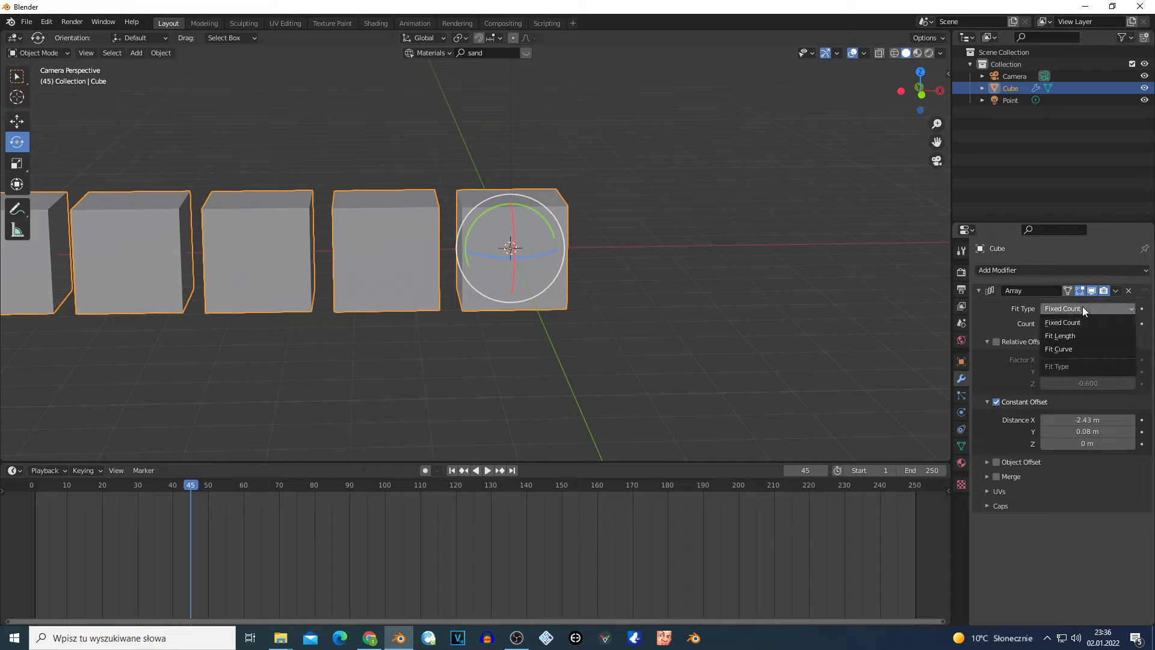
click(1073, 335)
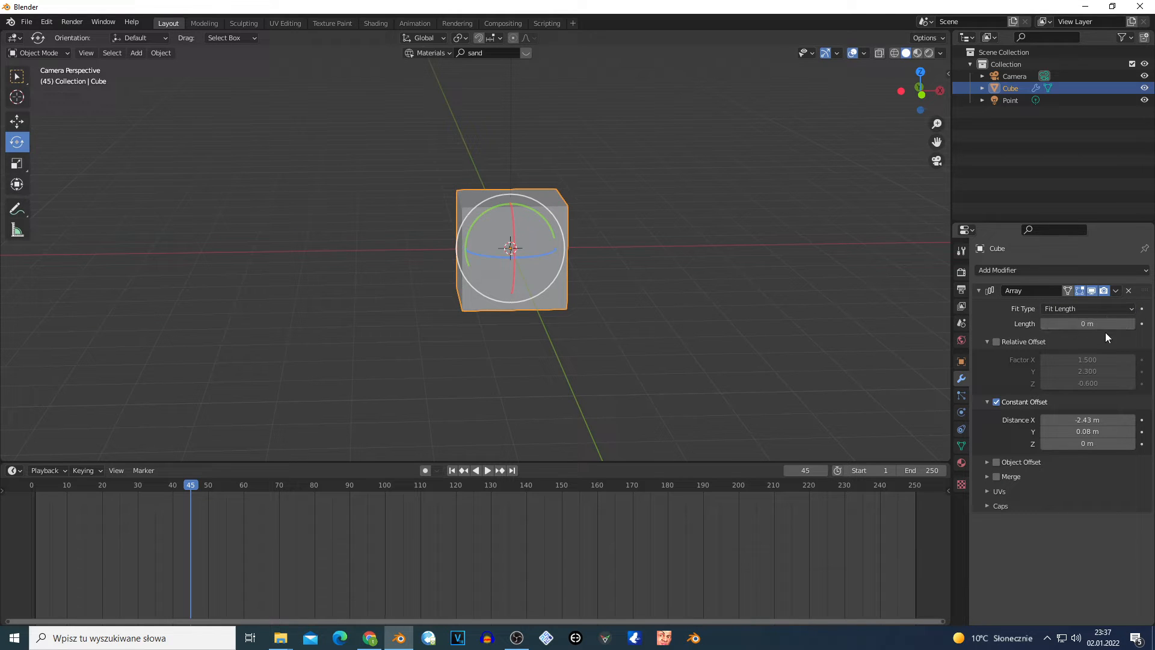
mouse_move(1102, 327)
mouse_down()
mouse_move(1140, 327)
mouse_move(1086, 328)
mouse_up()
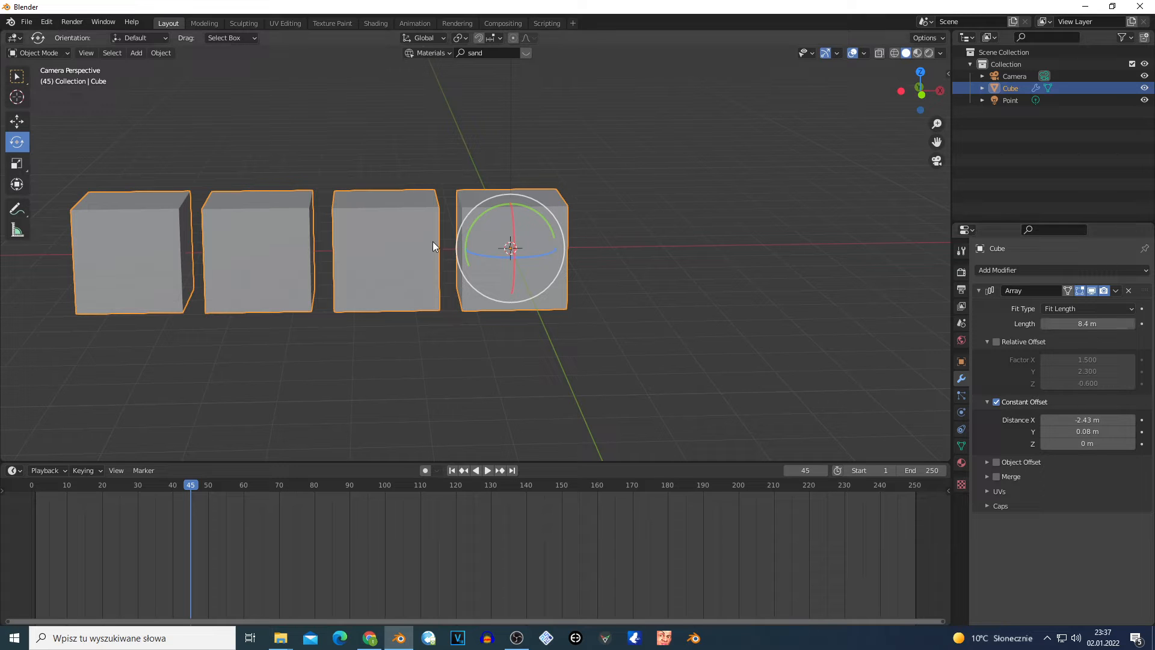
scroll(368, 261, down, 7)
scroll(377, 266, up, 3)
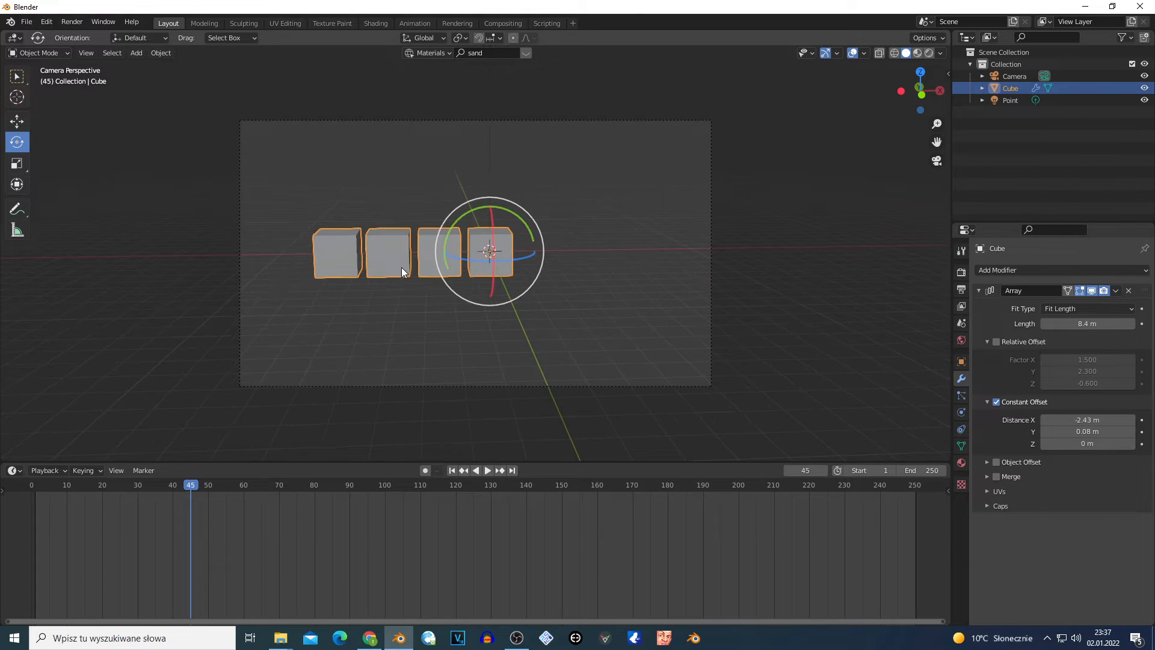
scroll(752, 371, up, 2)
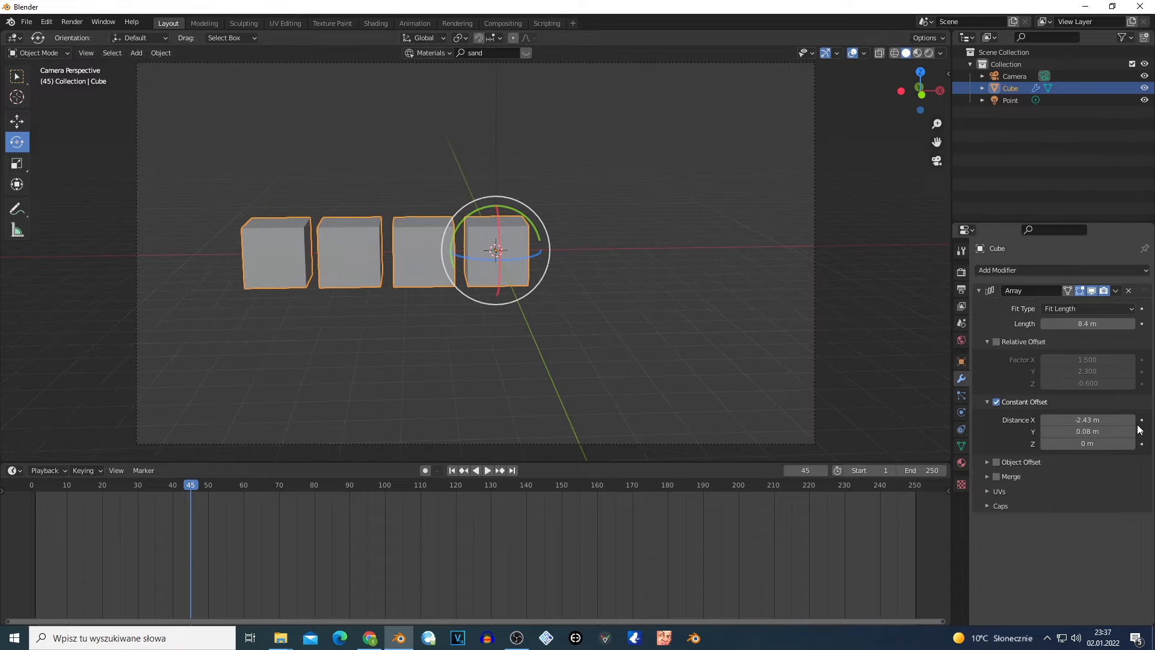
Step: Set the array's fit length to 11 m and its constant offset X distance to -2.6 m
drag(1087, 419, 781, 420)
click(891, 337)
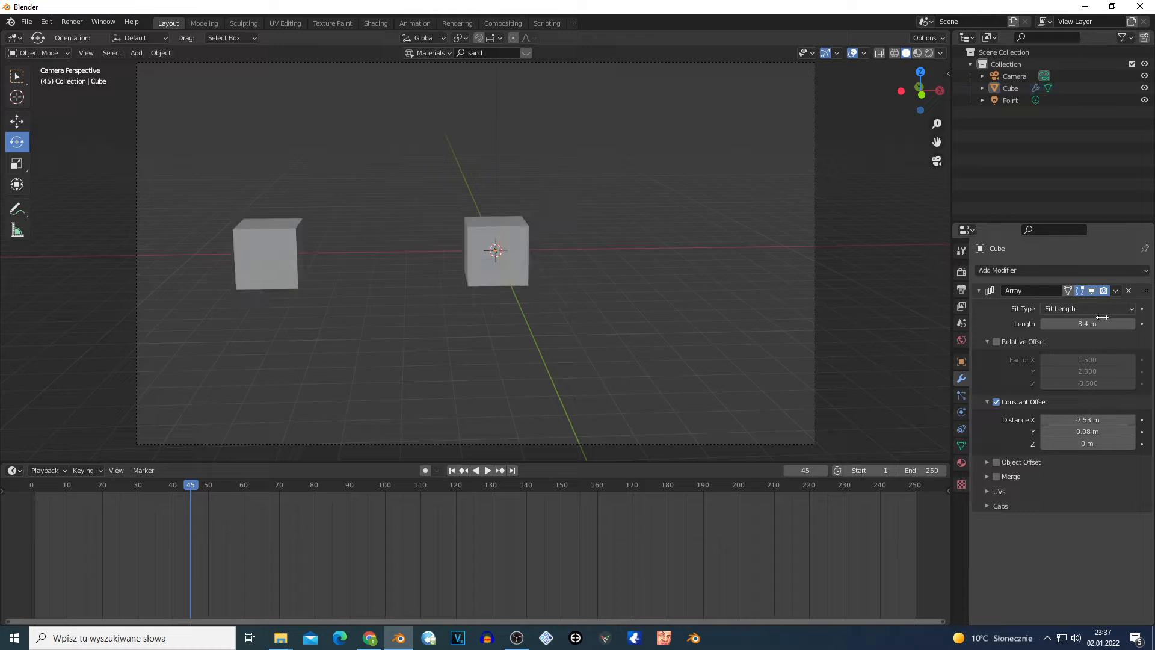
mouse_move(1085, 325)
mouse_down()
mouse_move(1119, 325)
mouse_move(1081, 324)
mouse_up()
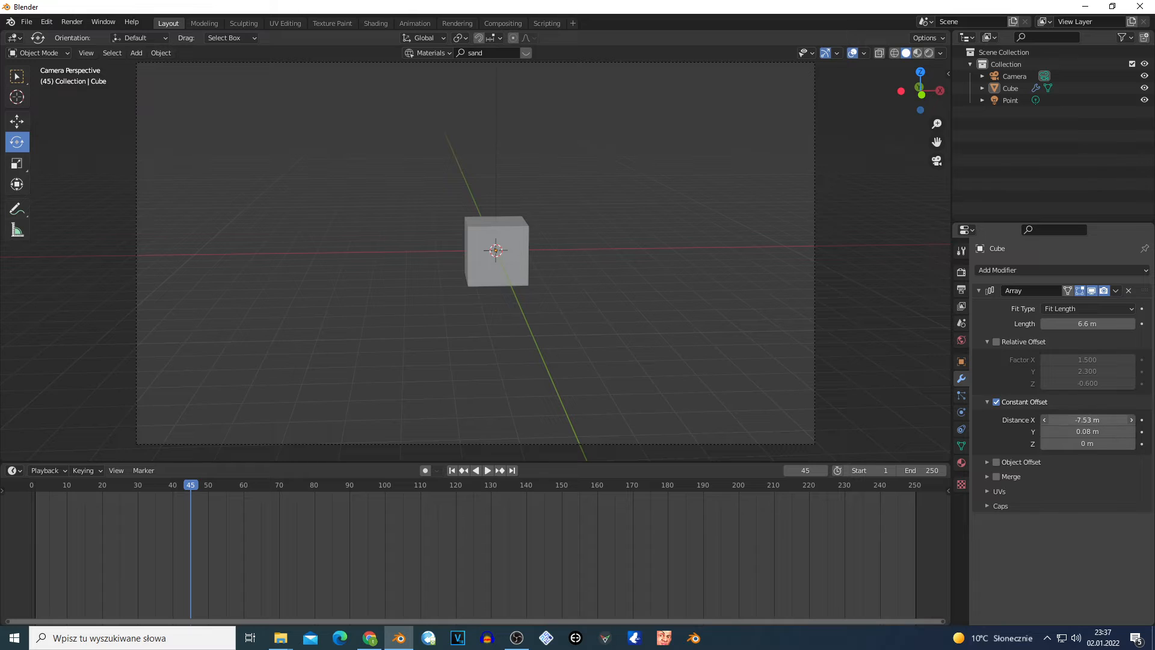
drag(1087, 420, 1077, 420)
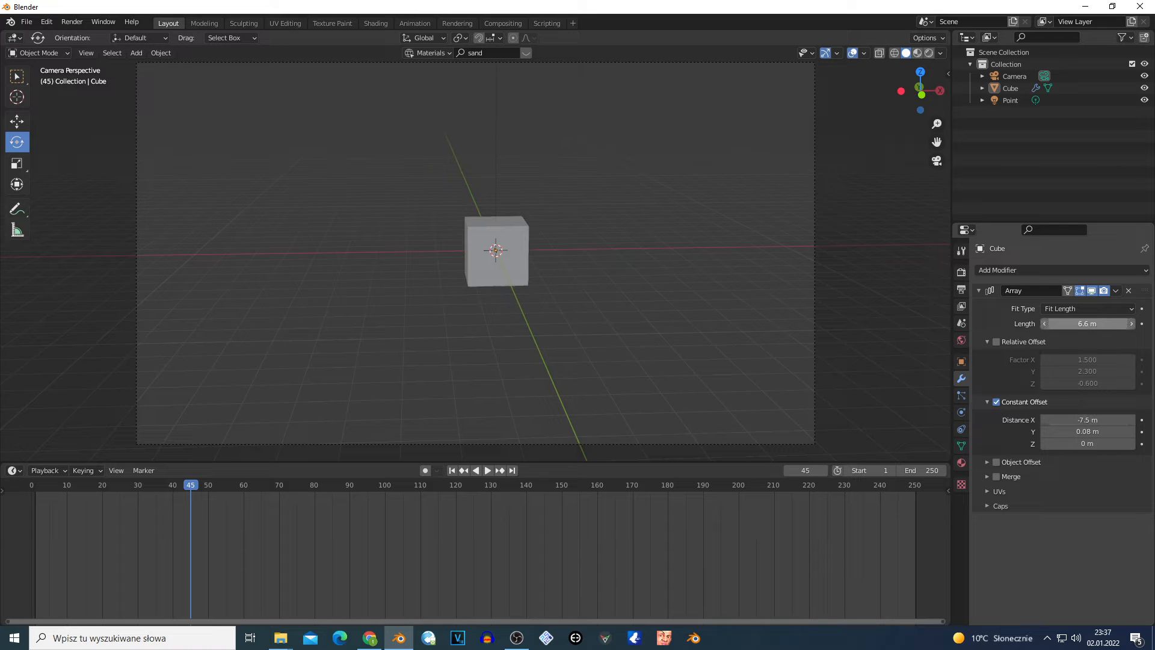
drag(1088, 323, 1113, 324)
mouse_move(1088, 420)
mouse_down()
mouse_move(1064, 420)
mouse_move(1101, 420)
mouse_move(1077, 420)
mouse_up()
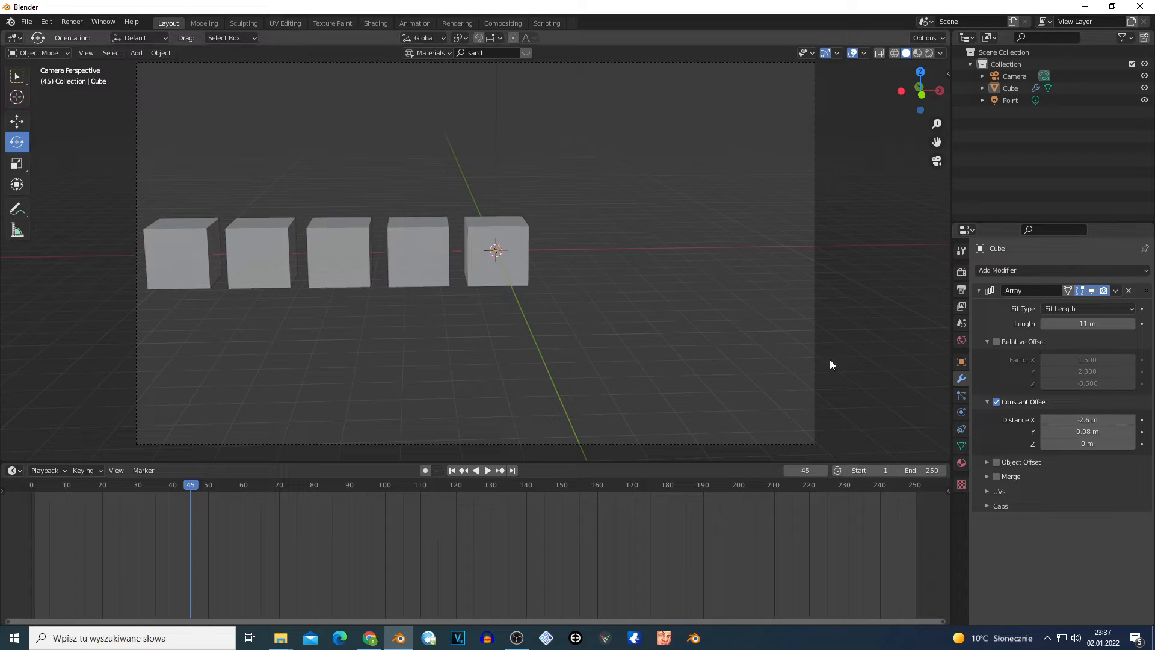
Step: Switch the array's fit type to Fit Curve and look at the row of cubes
click(1071, 307)
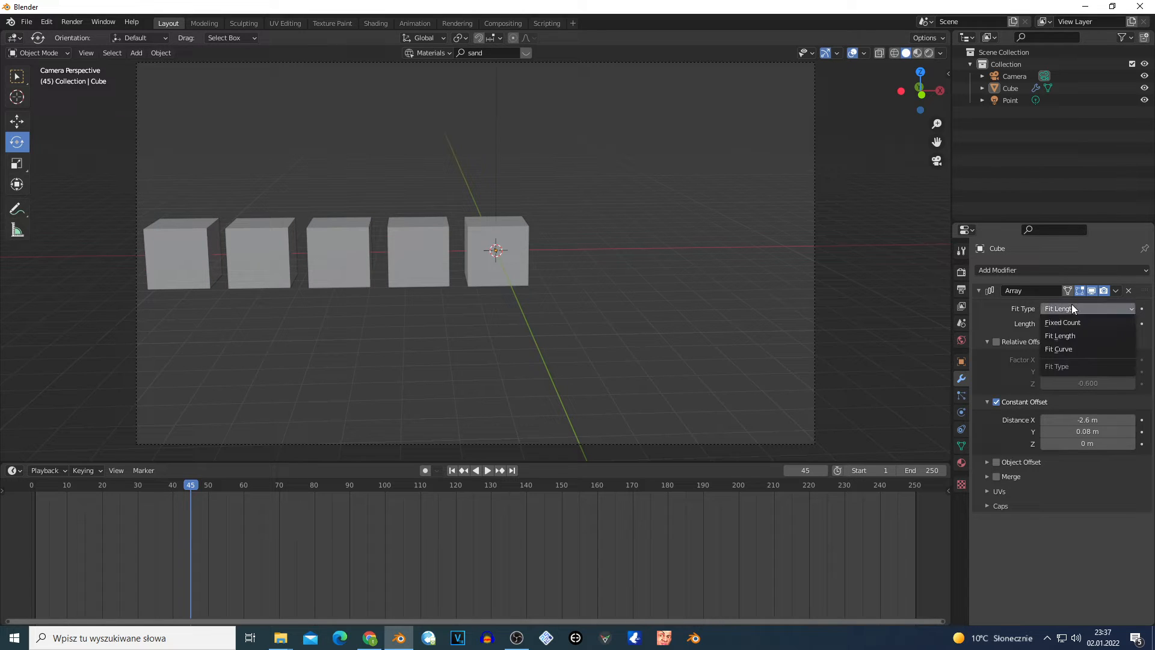
click(1062, 352)
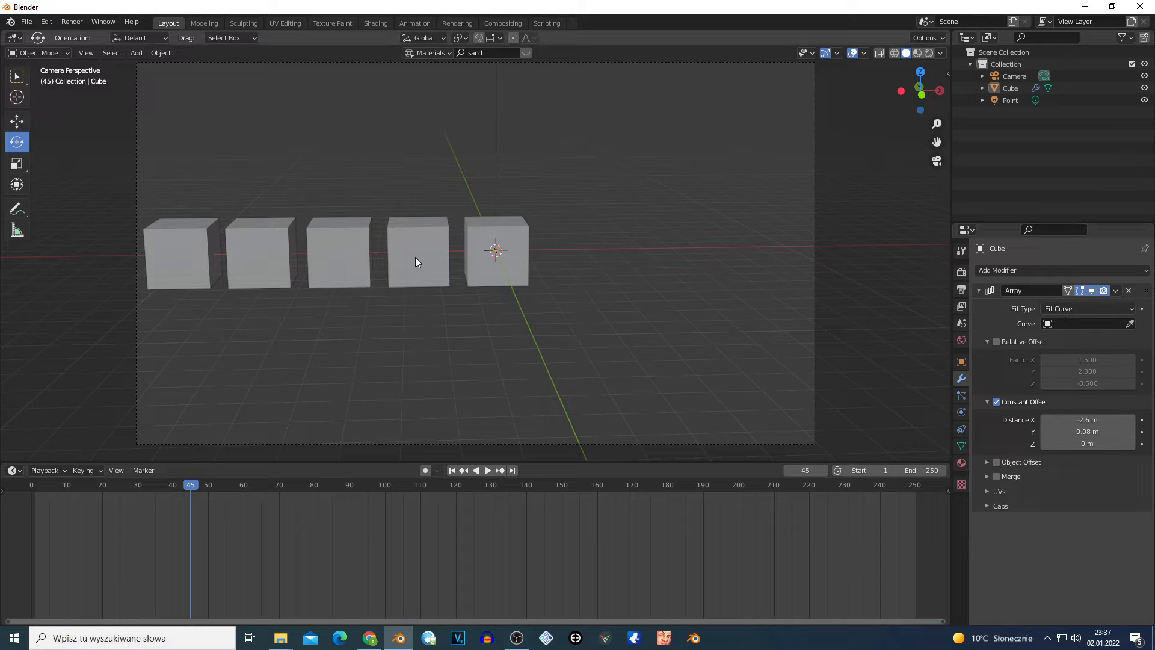
scroll(492, 303, up, 2)
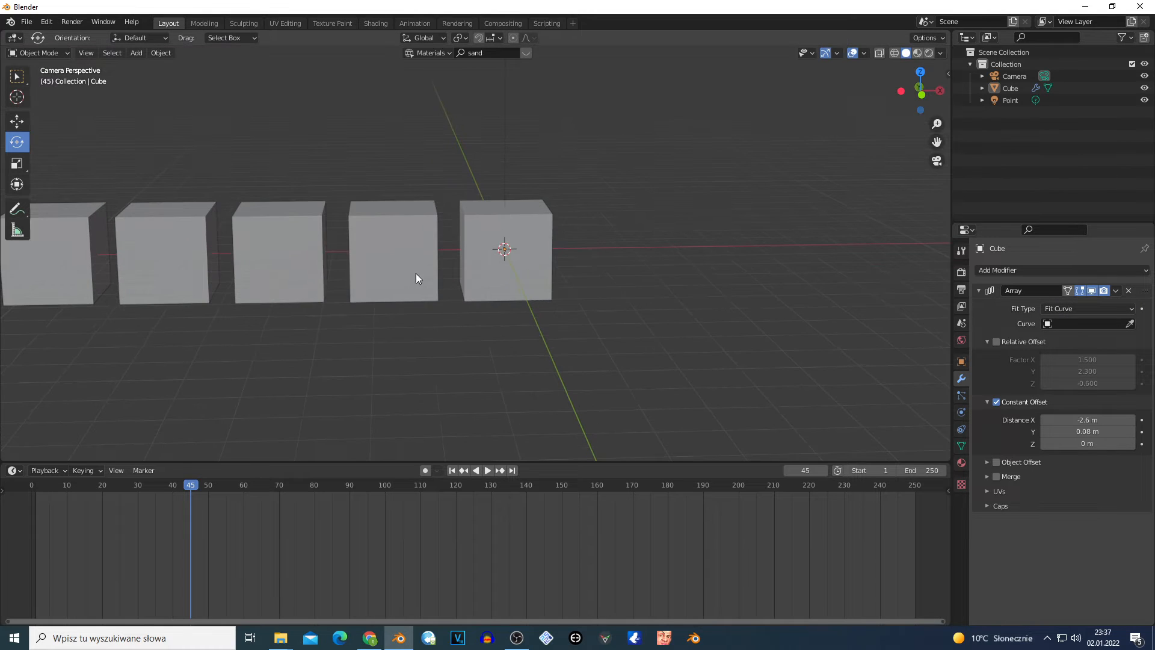
scroll(588, 290, down, 2)
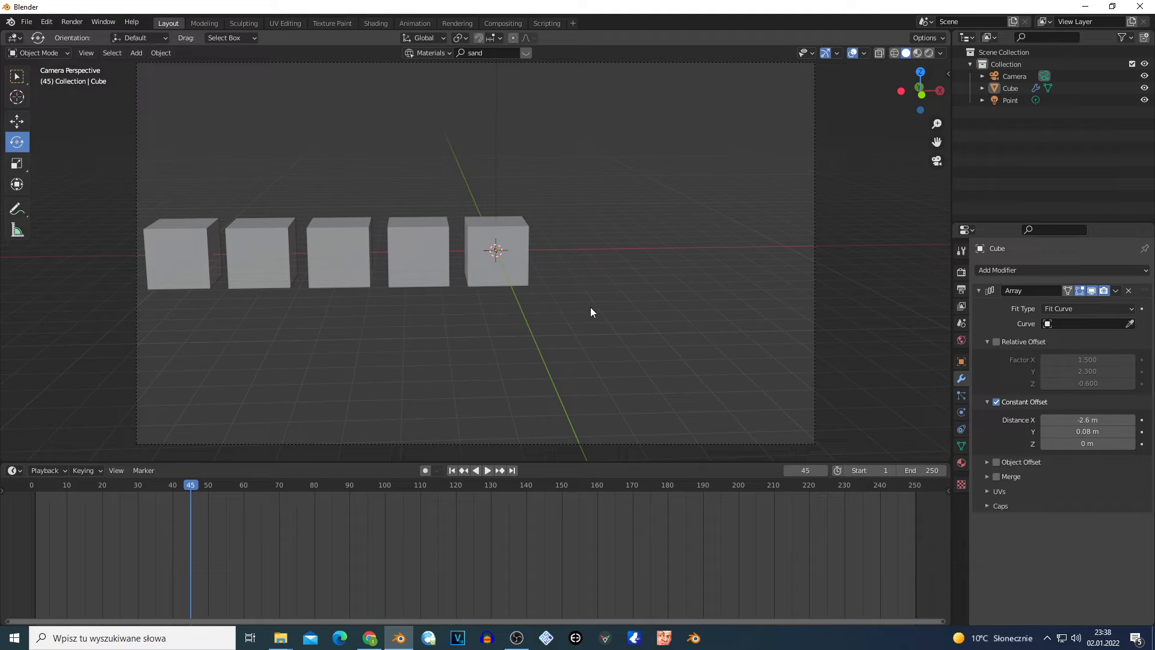
scroll(457, 329, up, 2)
scroll(457, 330, down, 2)
Step: Set the array's fit type to Fixed Count and replace its constant offset with Object Offset
click(1069, 309)
click(1074, 314)
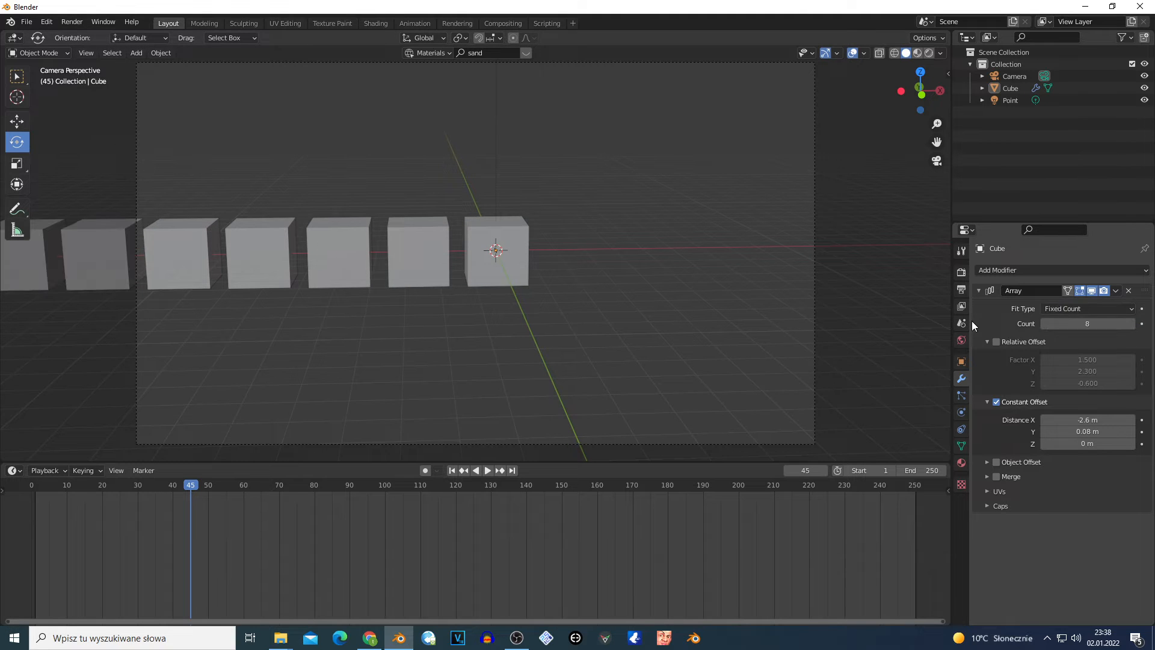
click(996, 402)
click(986, 462)
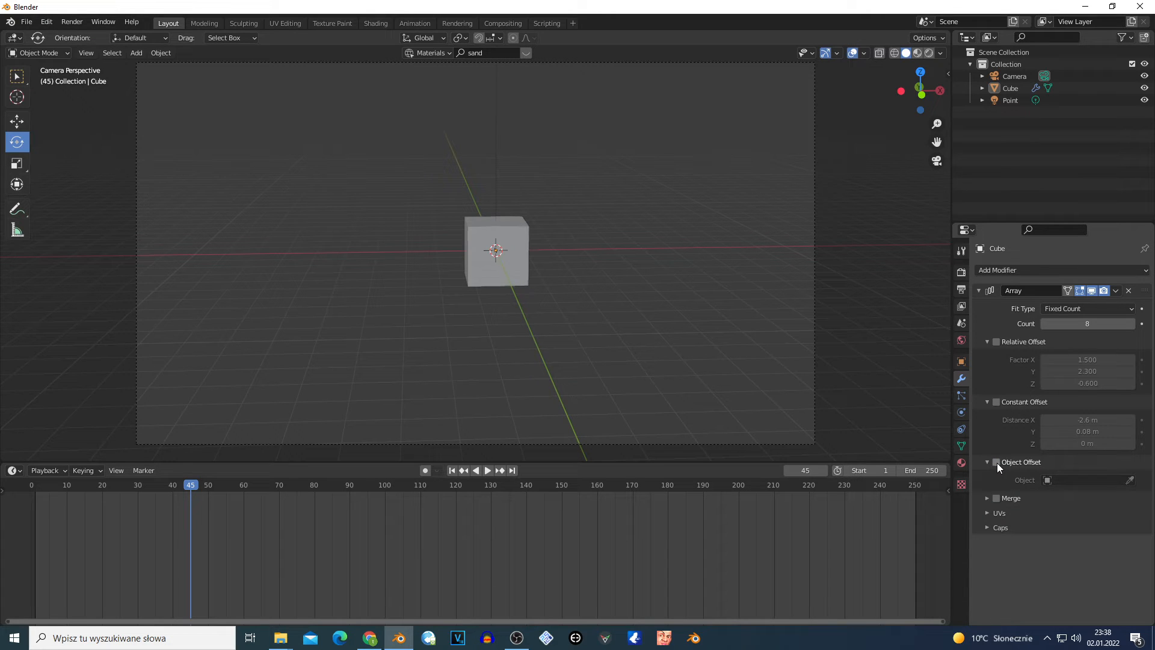
click(997, 462)
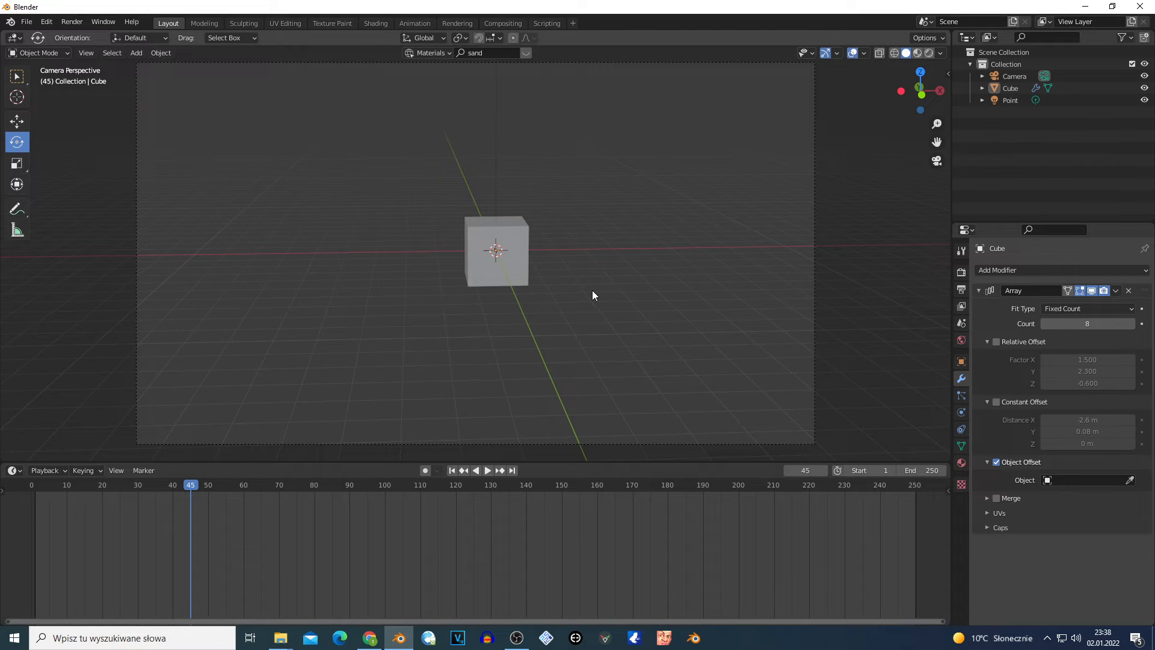
Step: Add a sphere empty at the origin and assign it as the offset object of the cube's array
key(shift+a)
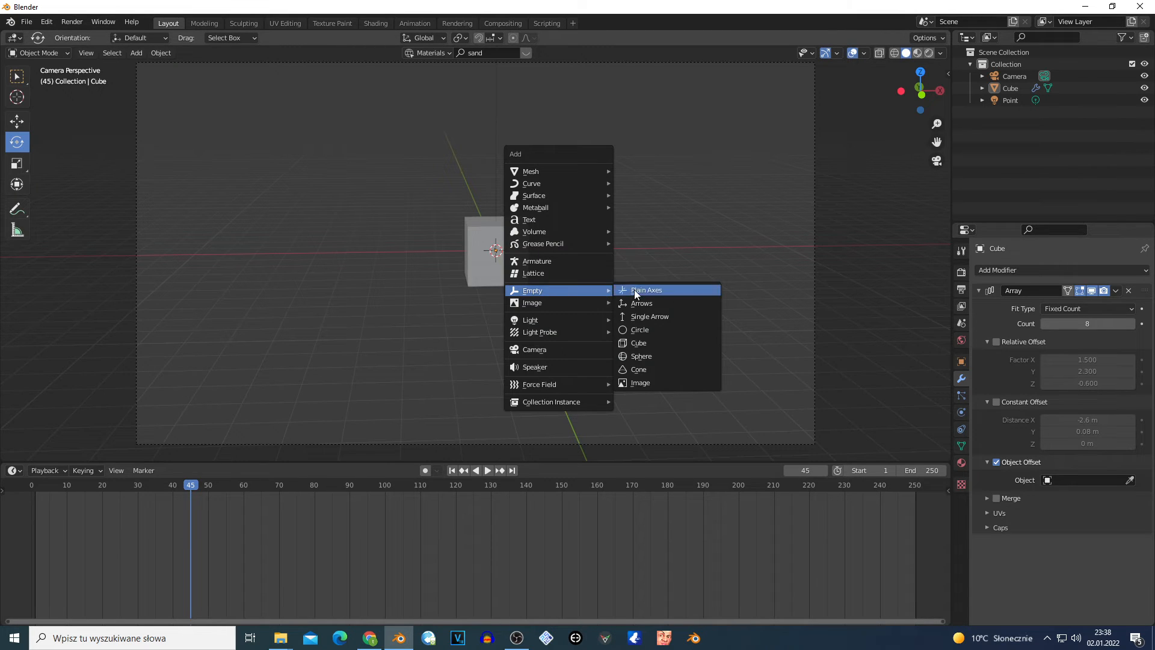
click(661, 356)
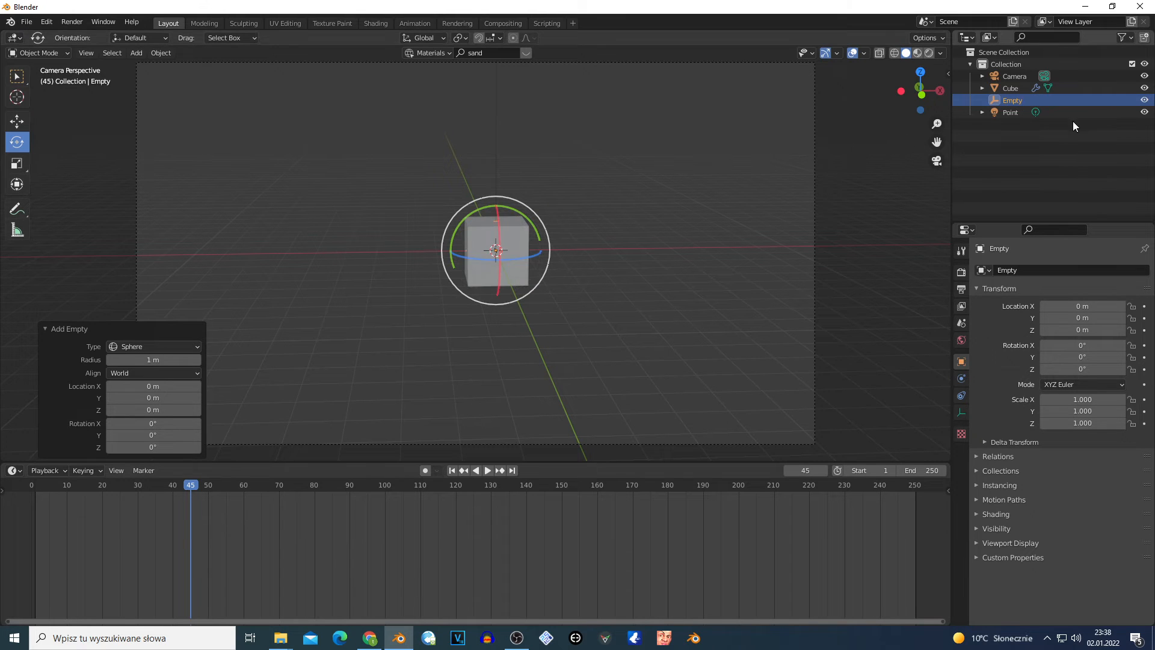
click(1012, 91)
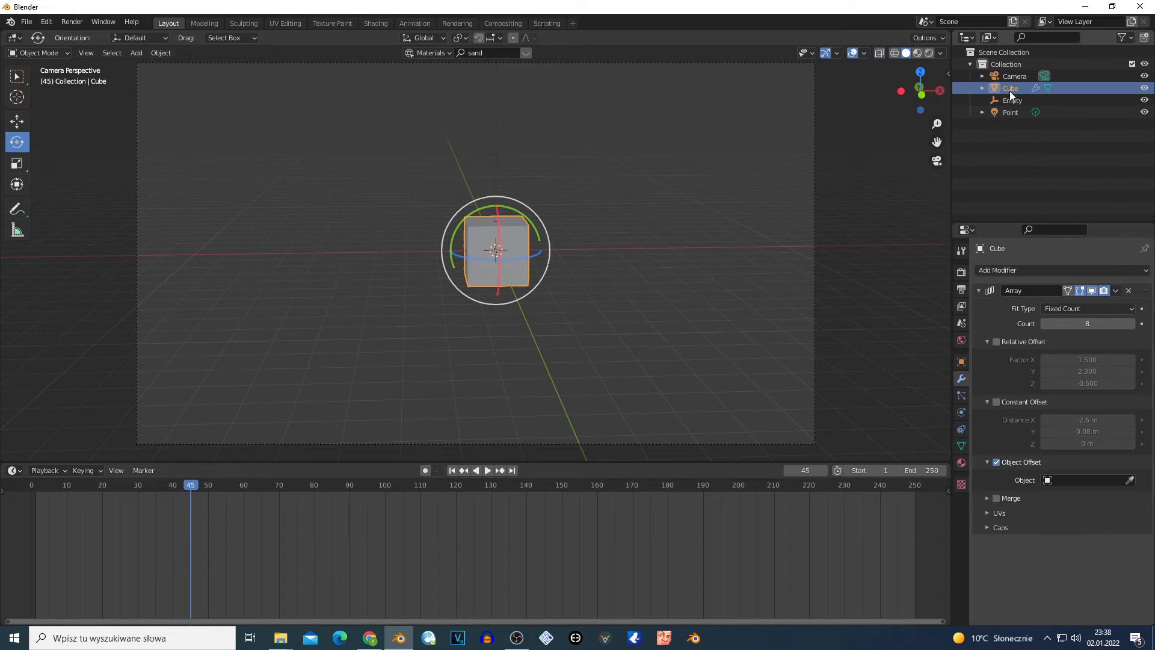
click(1071, 479)
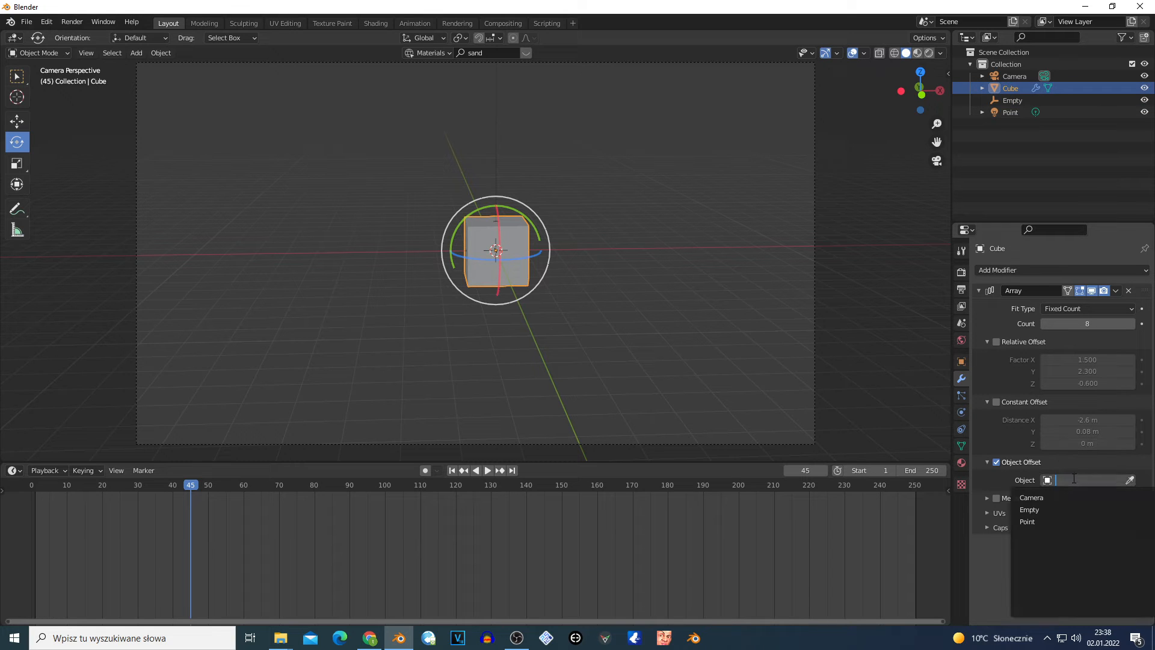
click(1046, 509)
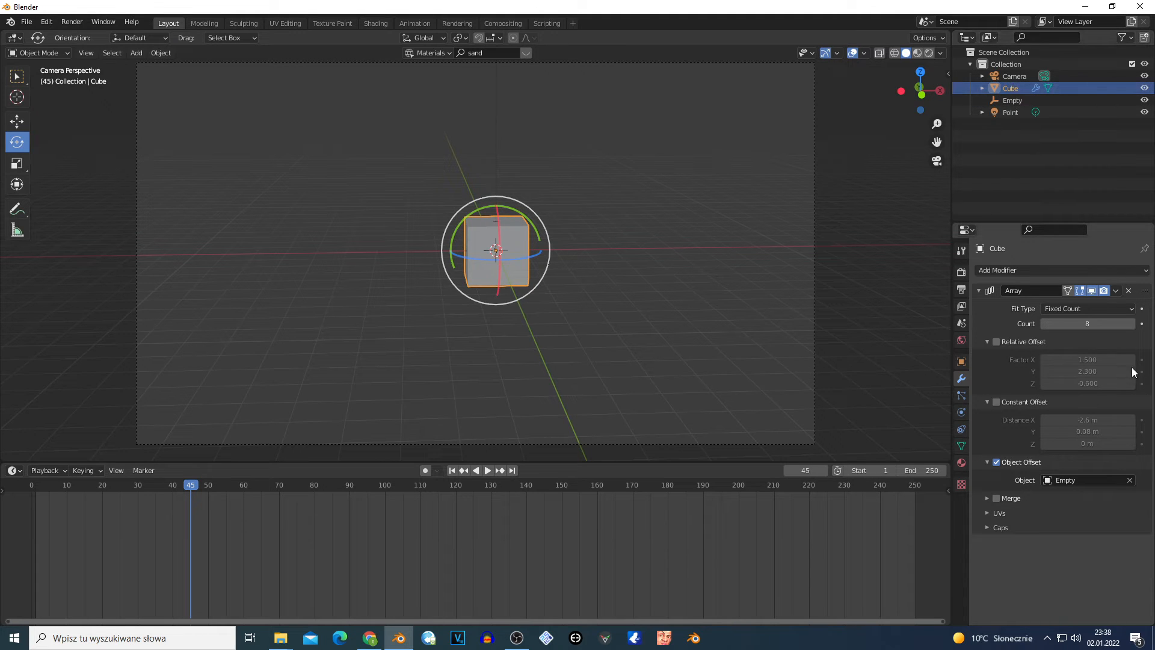
Step: Raise the cube array's count to 10 and enable Relative Offset alongside Object Offset
click(1131, 323)
click(1132, 324)
click(996, 342)
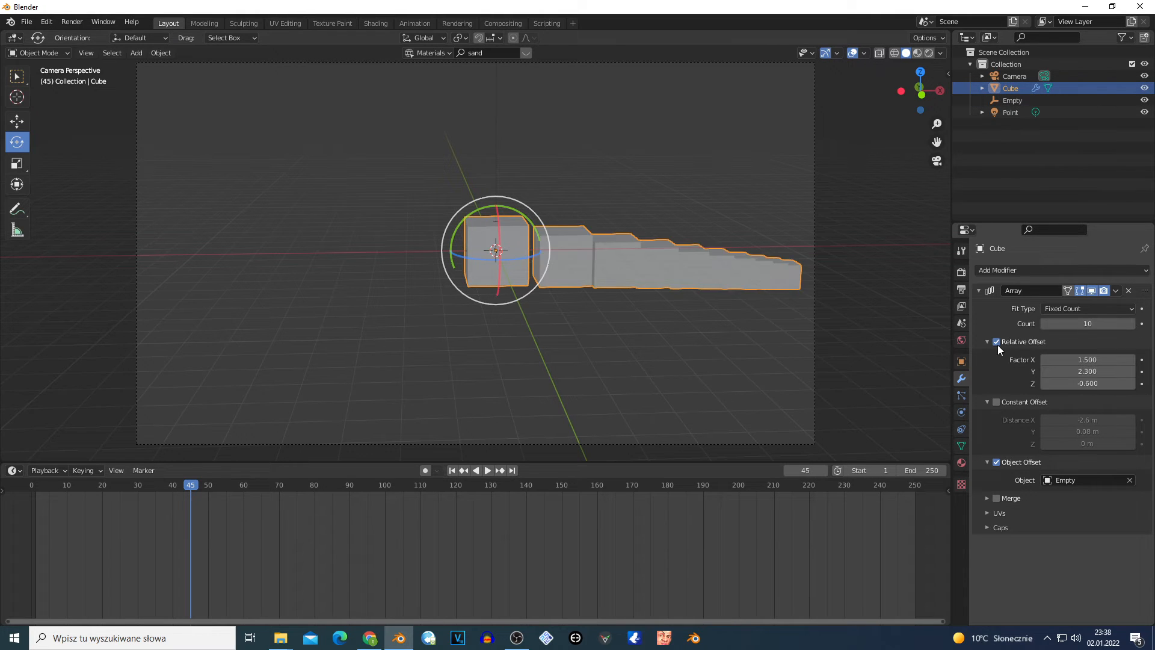
Step: Rotate the empty by about 17.7° around the view axis to curve the row of cubes
click(1010, 101)
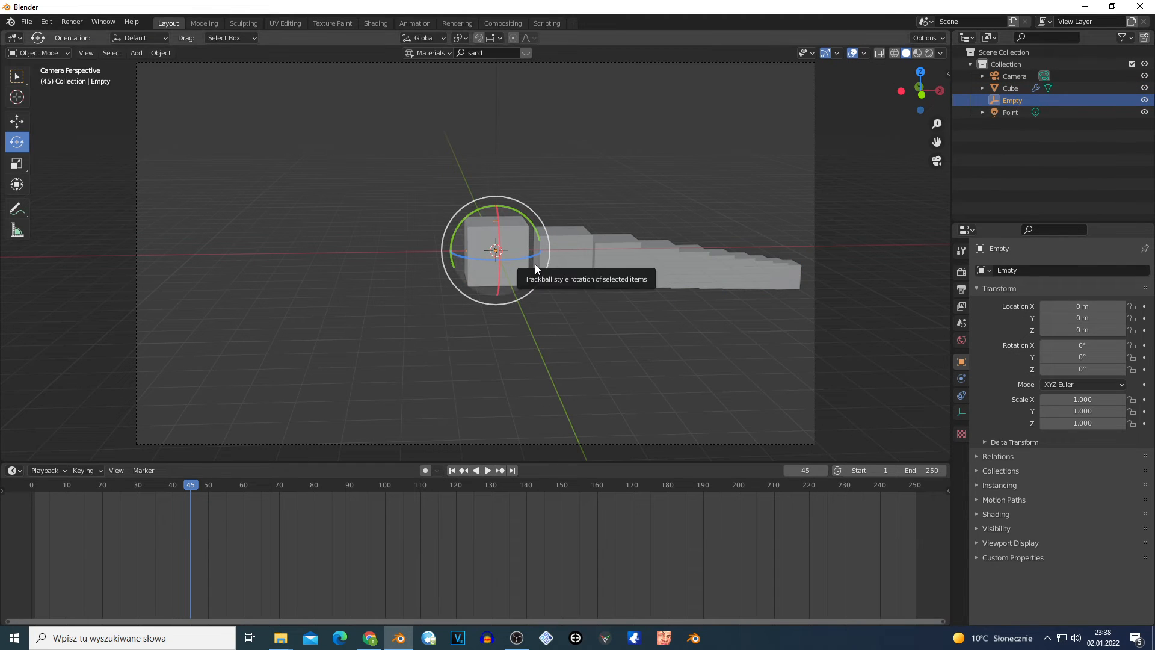
key(r)
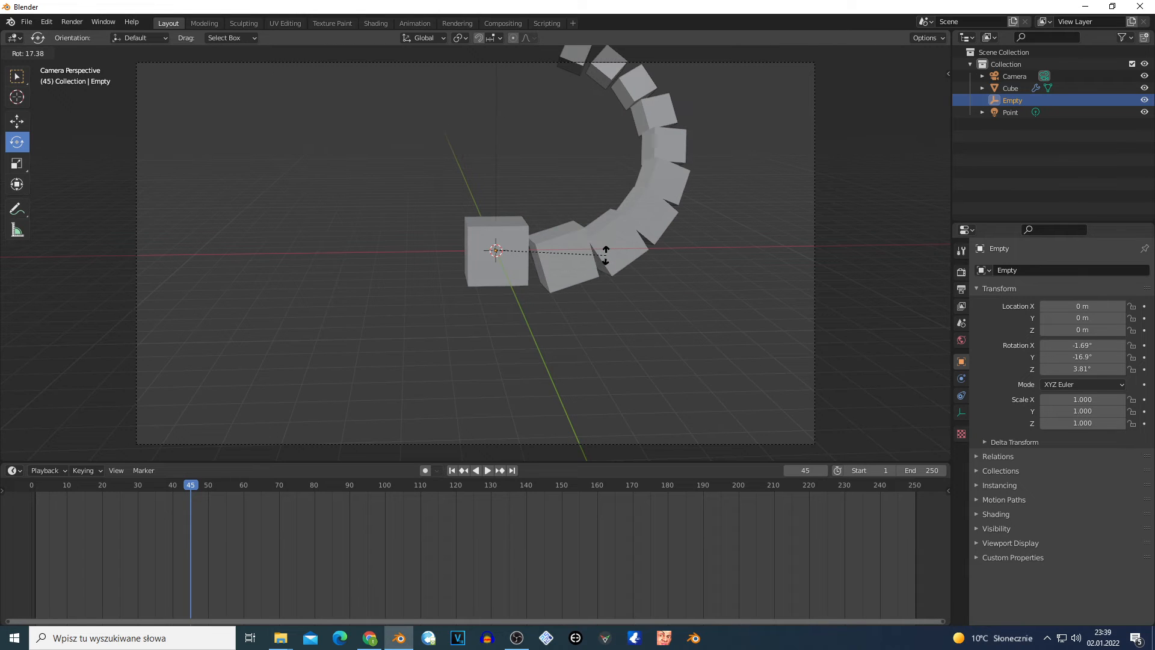
click(752, 215)
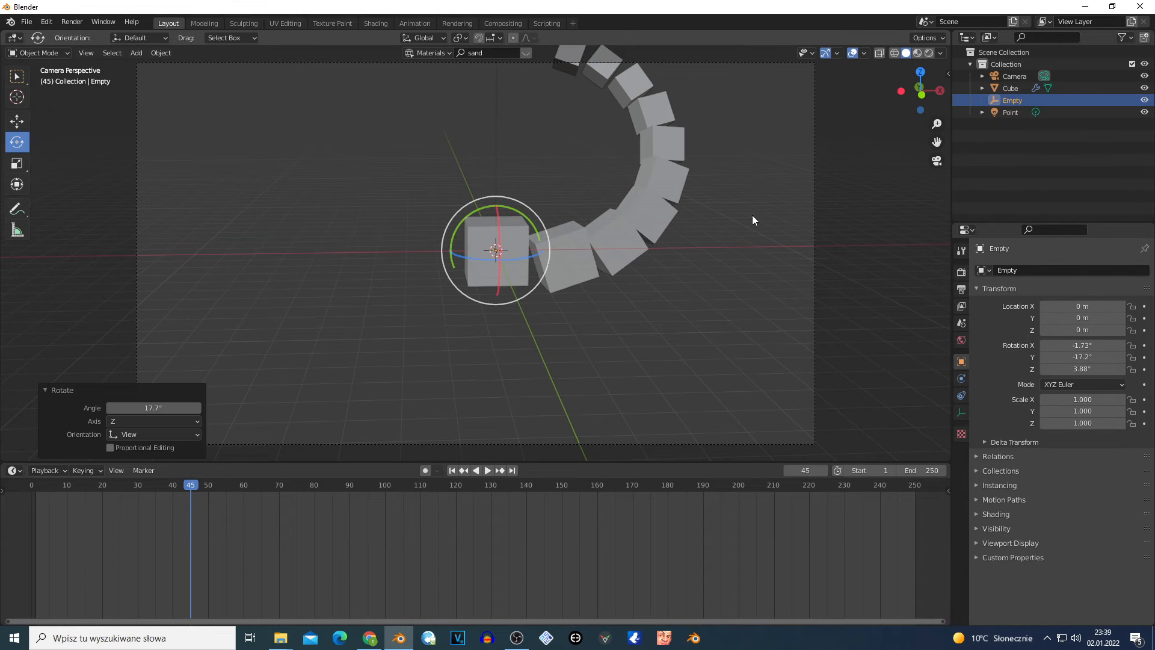
Step: Adjust the empty's rotation to about -1.23° on X and -42.8° on Y
key(n)
drag(852, 146, 878, 146)
mouse_move(866, 148)
mouse_down()
mouse_move(830, 148)
mouse_move(893, 160)
mouse_move(872, 159)
mouse_up()
click(845, 148)
click(845, 159)
click(889, 186)
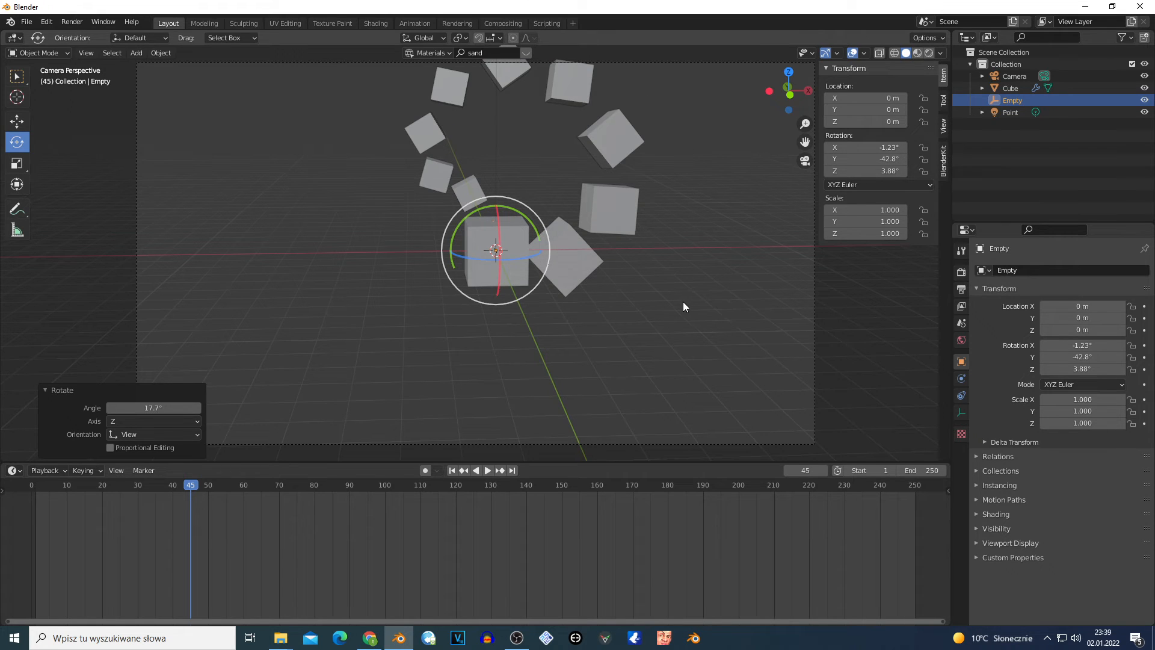
Step: Turn off Object Offset in the cube's array and enable Merge
click(499, 238)
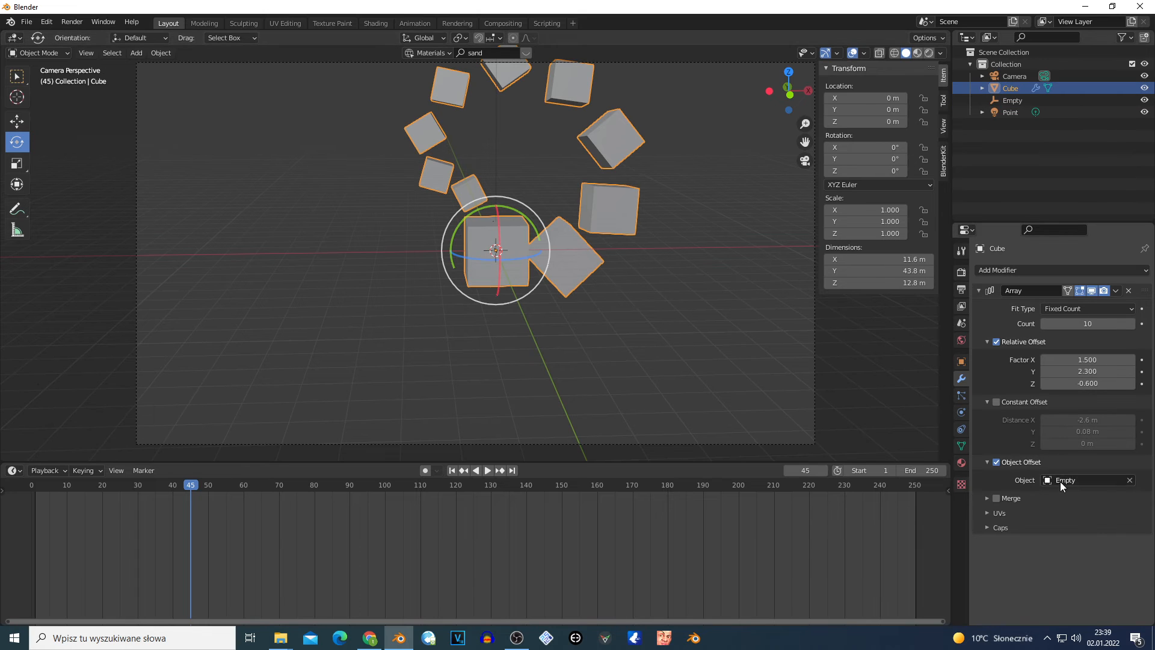
click(995, 465)
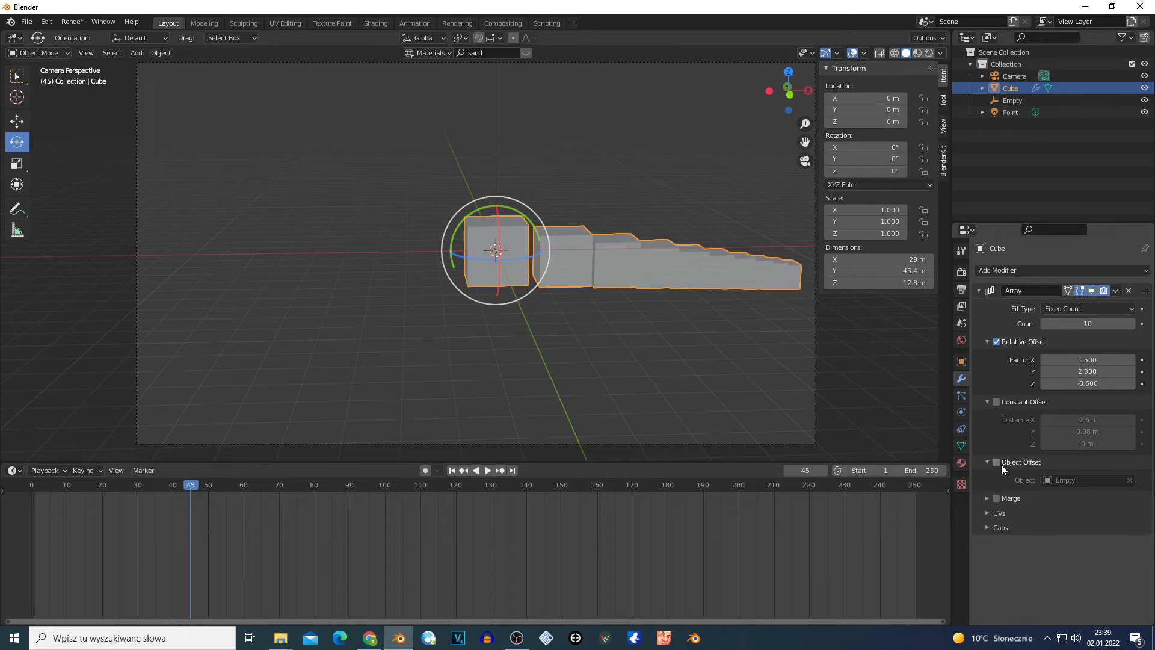
click(986, 499)
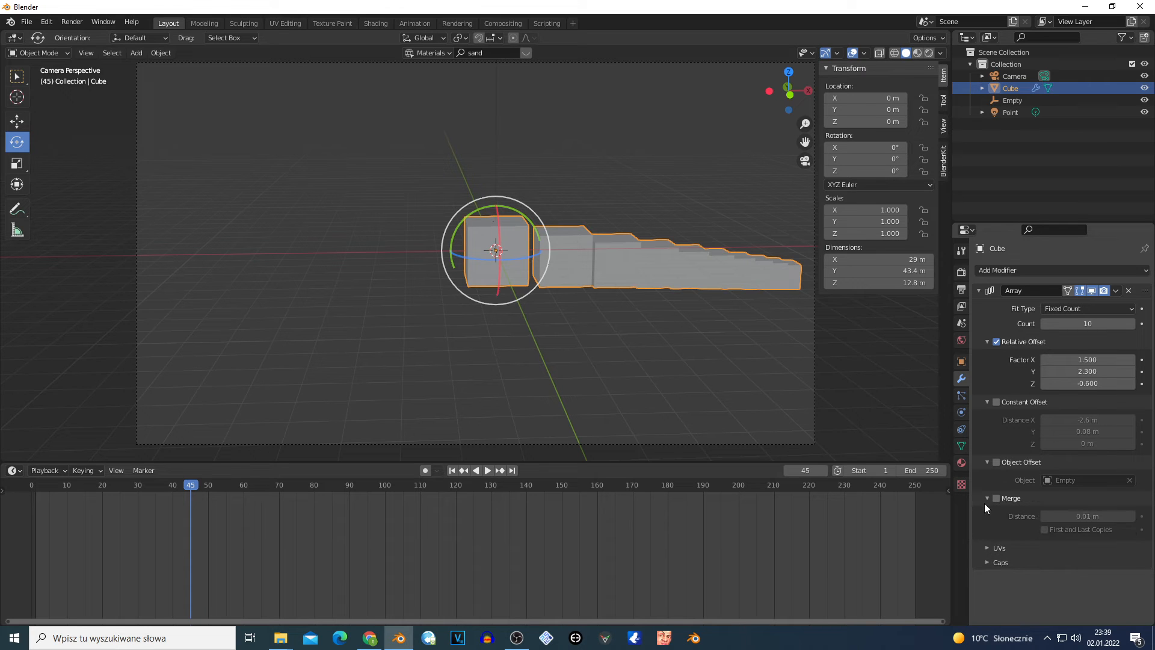
click(996, 498)
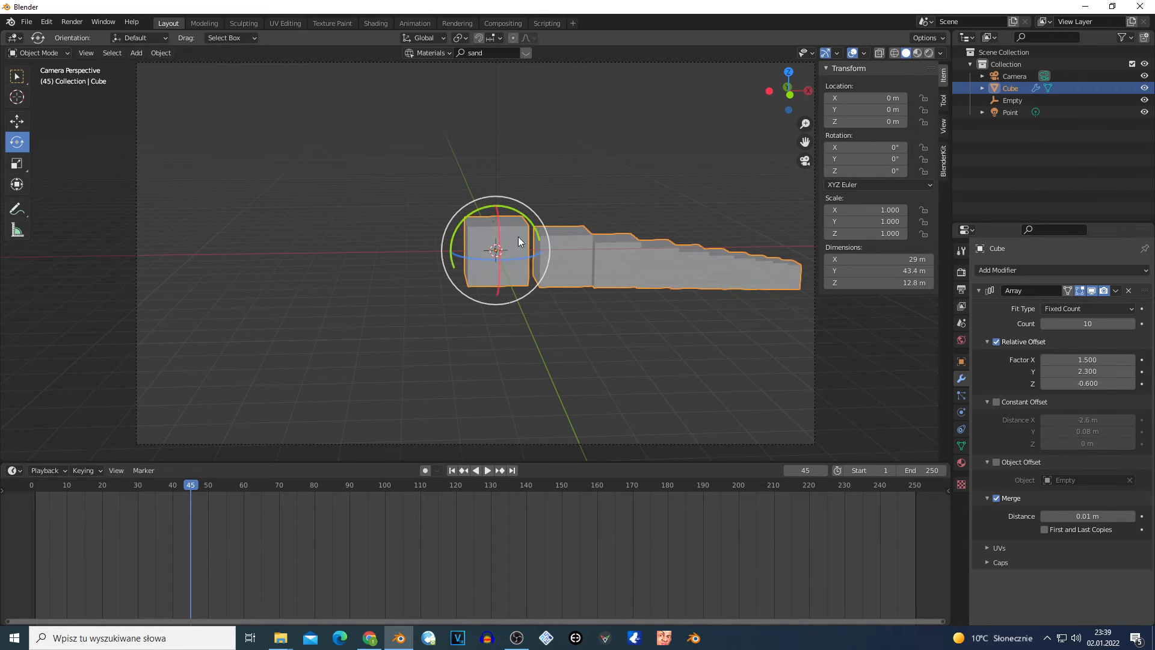
Step: Set the array's relative offset factors to X 0.5, Y 1.5 and Z -0.3, and turn off Merge
drag(1101, 372, 1040, 360)
scroll(637, 358, up, 4)
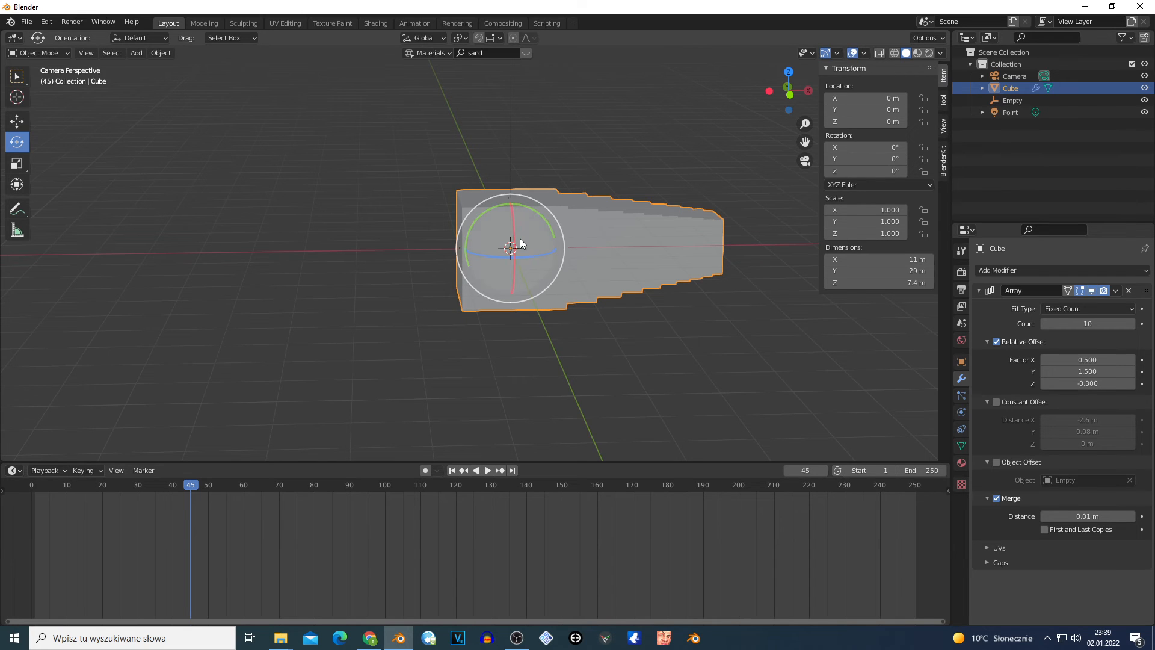
click(996, 498)
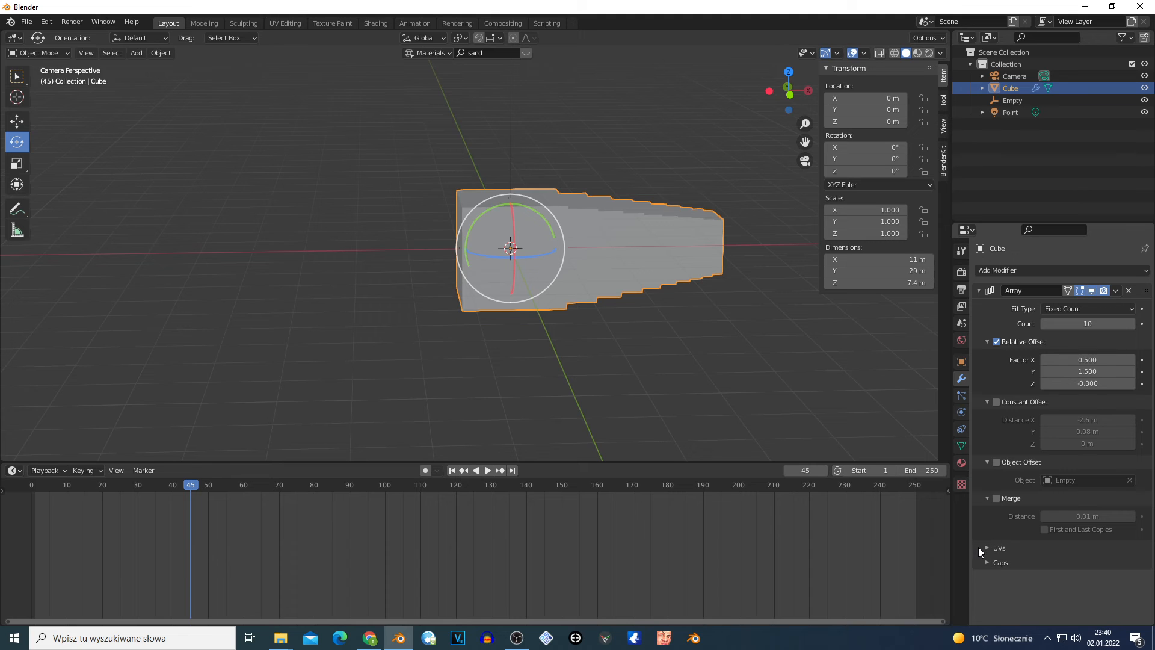
Step: Set the array's UV Offset U to 0.3648 and expand the Caps settings
click(985, 548)
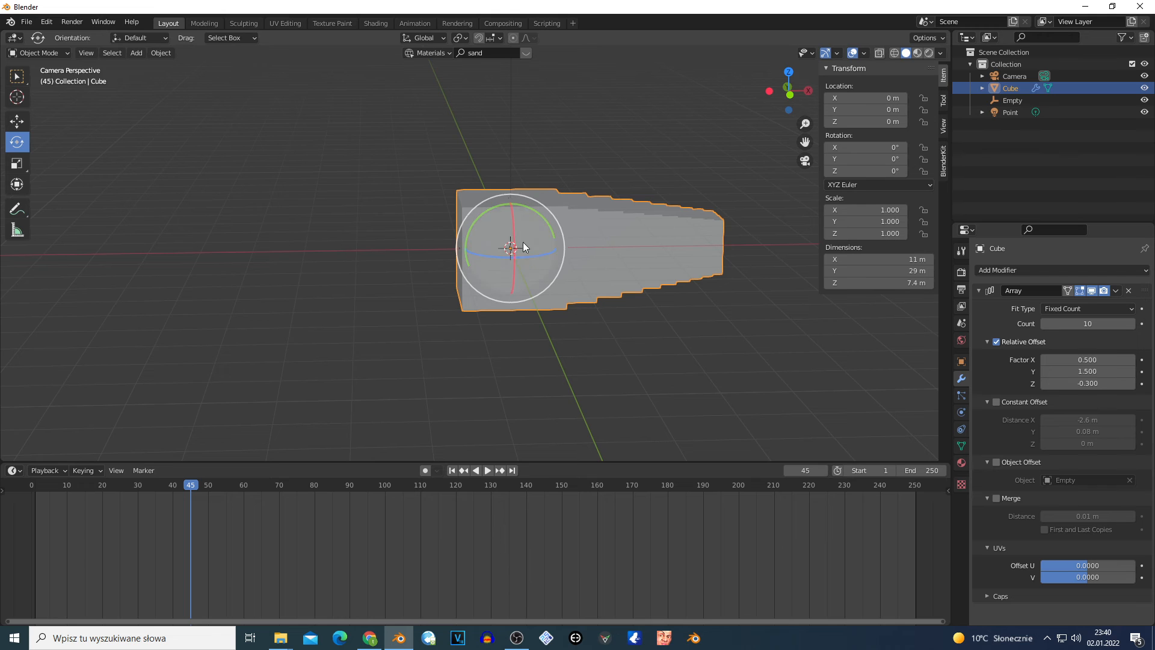
mouse_move(1066, 565)
mouse_down()
mouse_move(1086, 566)
mouse_move(1075, 566)
mouse_up()
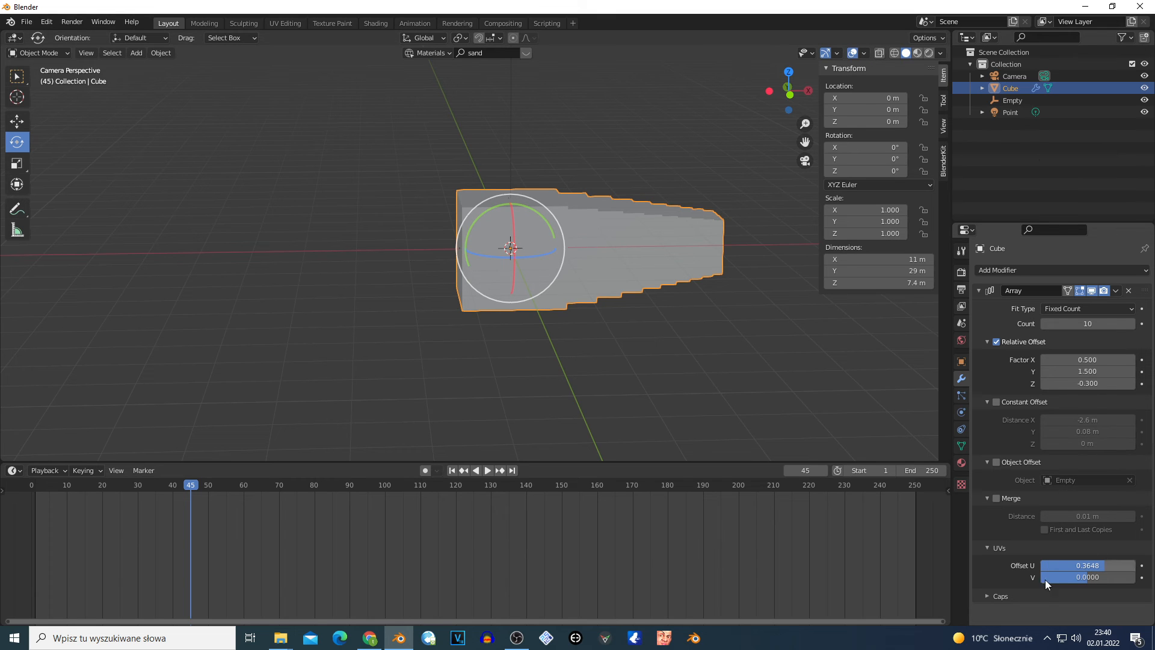
click(986, 595)
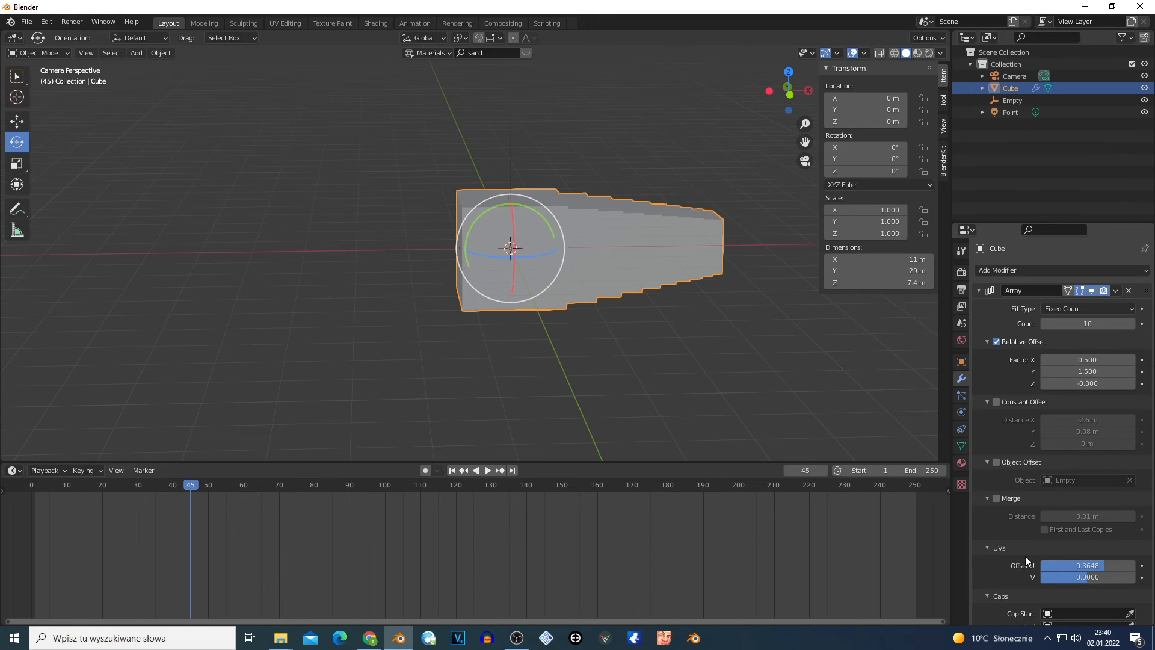
scroll(1025, 556, down, 1)
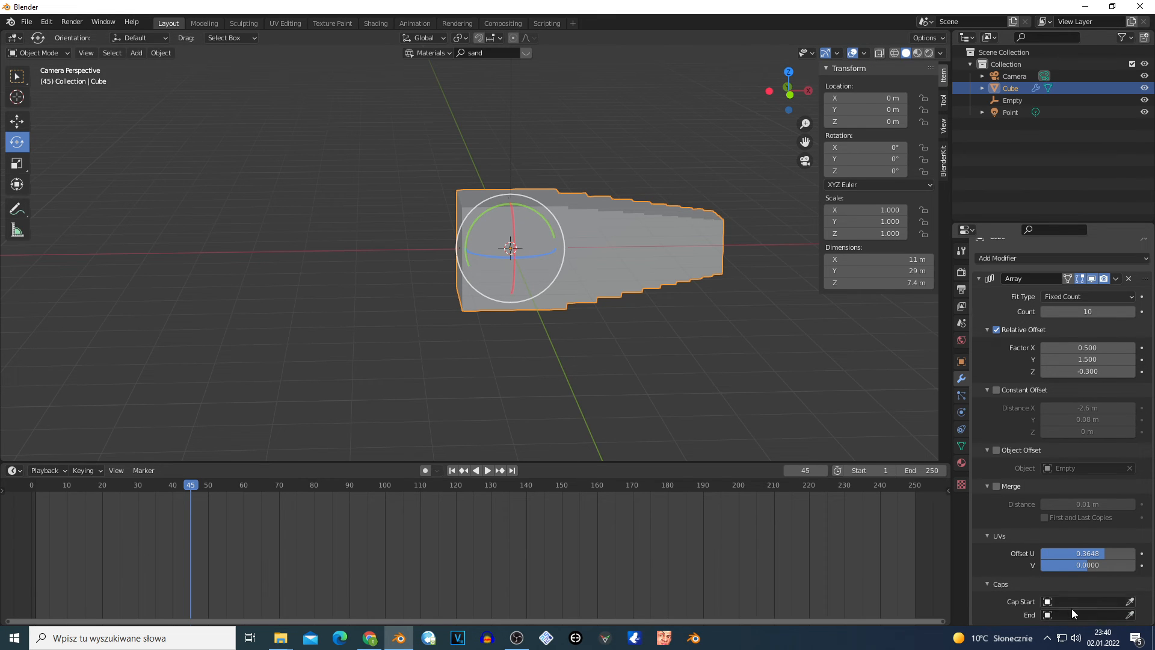
Step: Add an ico sphere at the origin and move it about -2.37 m along the X axis
click(442, 273)
key(shift+a)
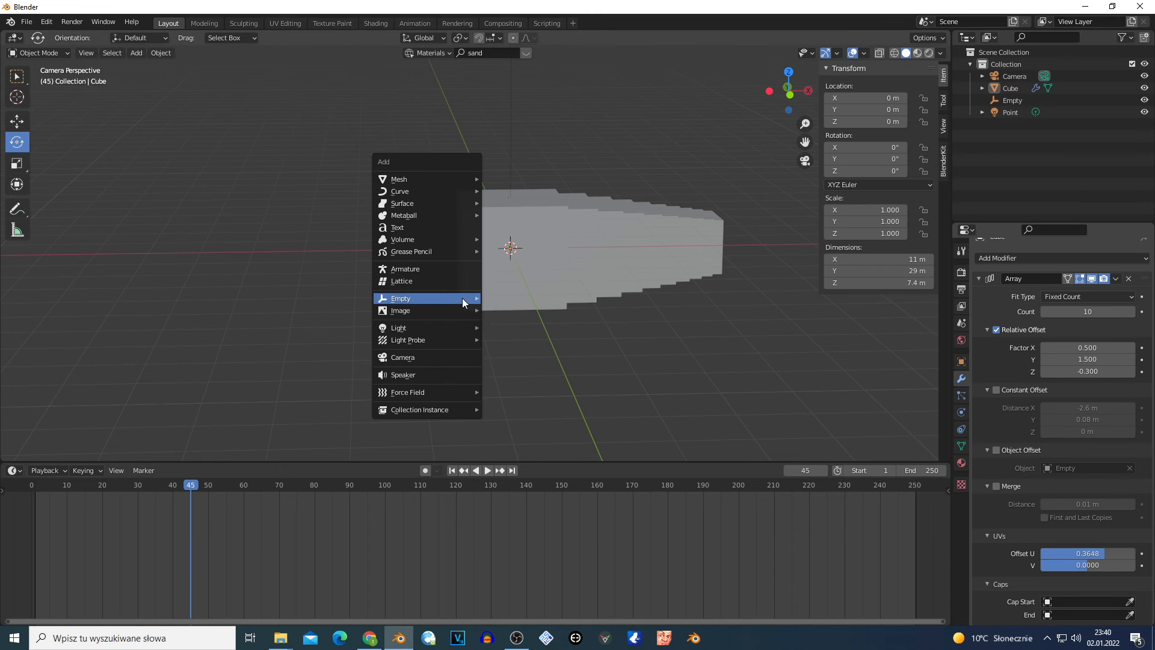
mouse_move(433, 179)
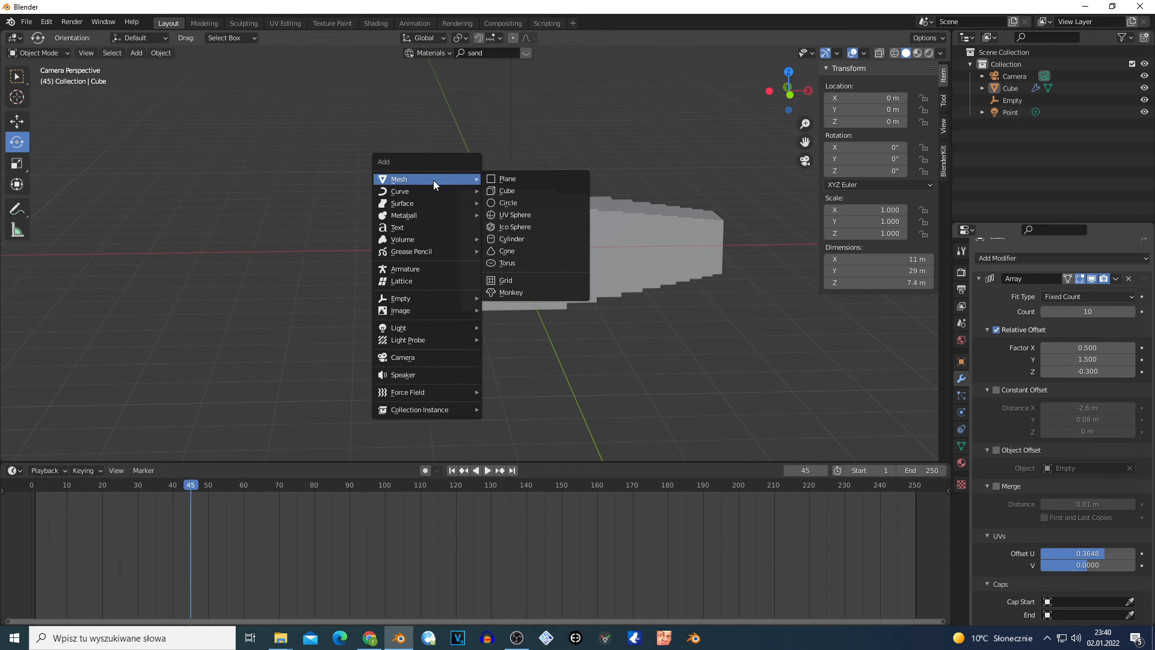
click(555, 228)
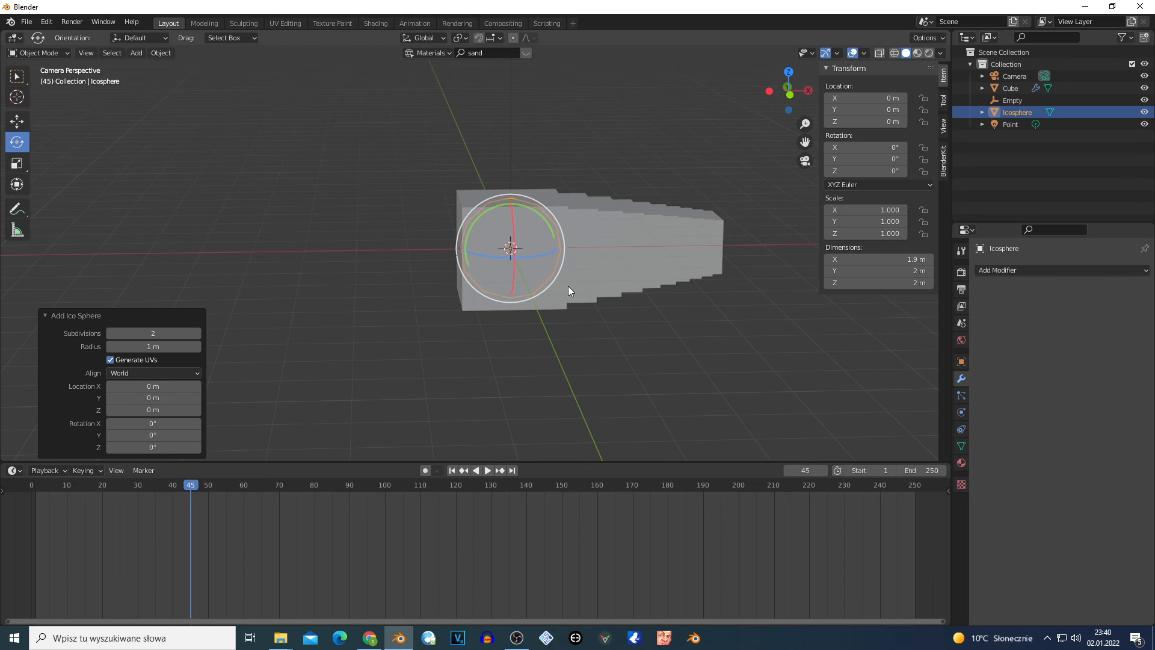
key(g)
key(x)
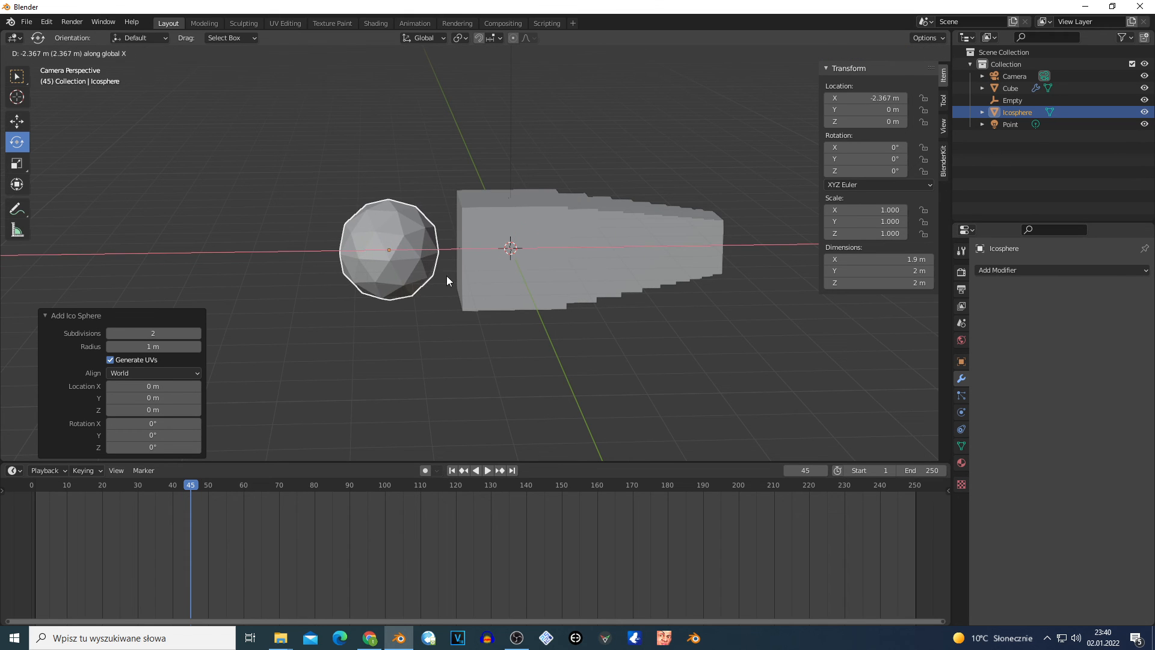
click(446, 276)
Step: Assign the Icosphere as both the start cap and the end cap of the cube's array
click(510, 244)
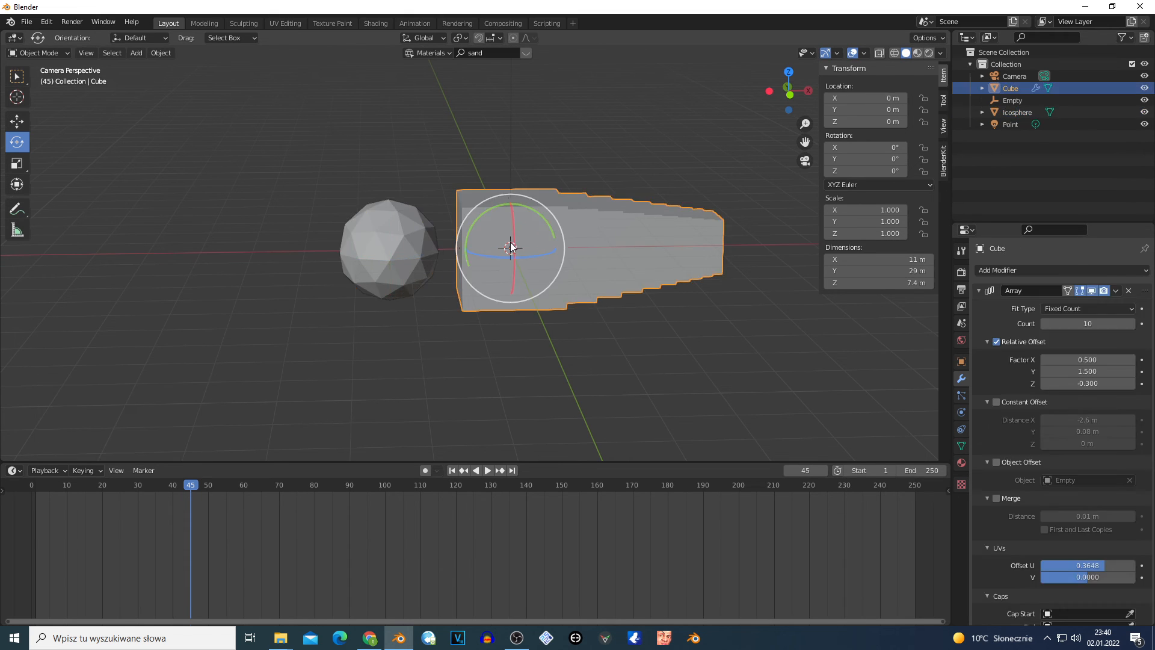
click(1078, 612)
click(1043, 494)
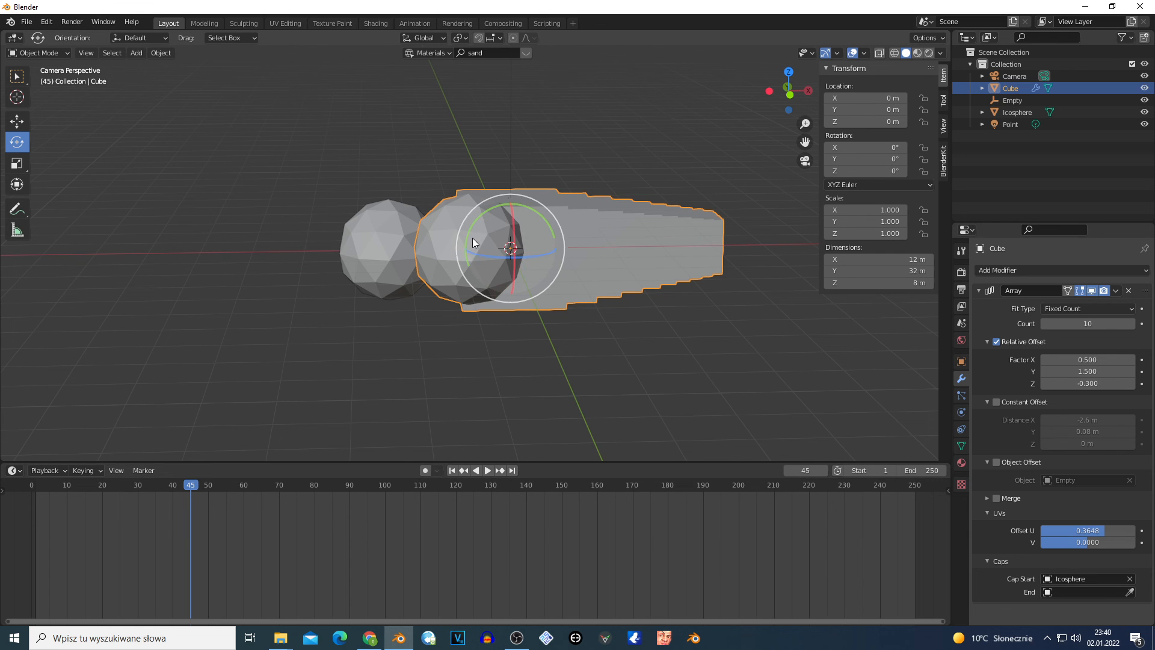
click(1083, 593)
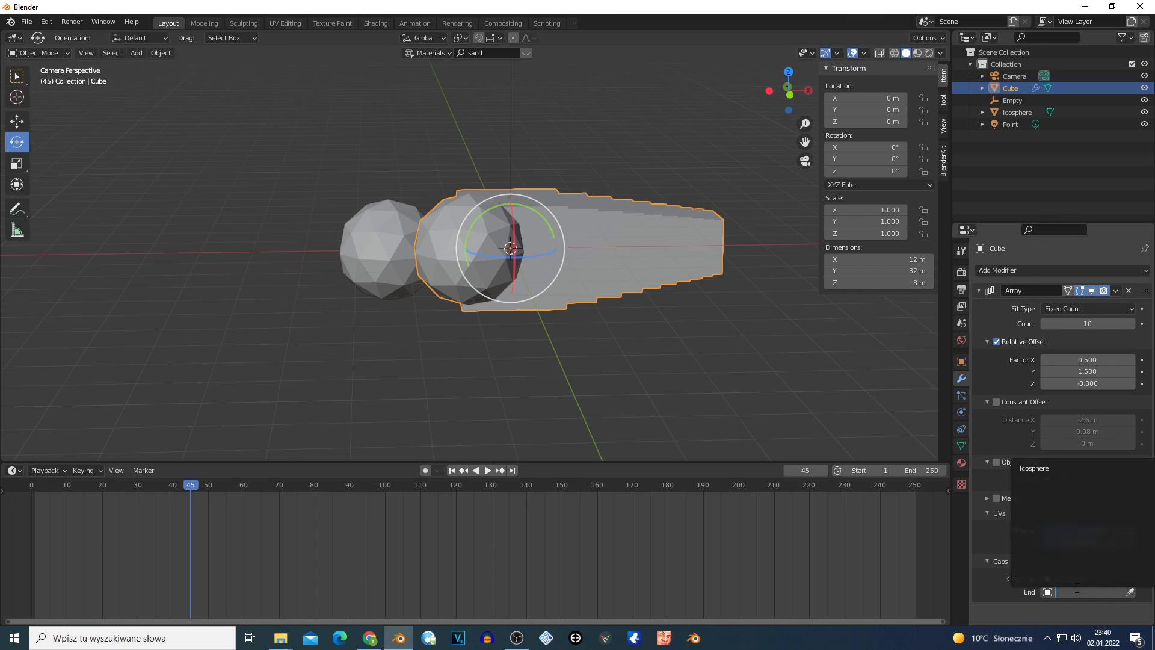
click(1044, 472)
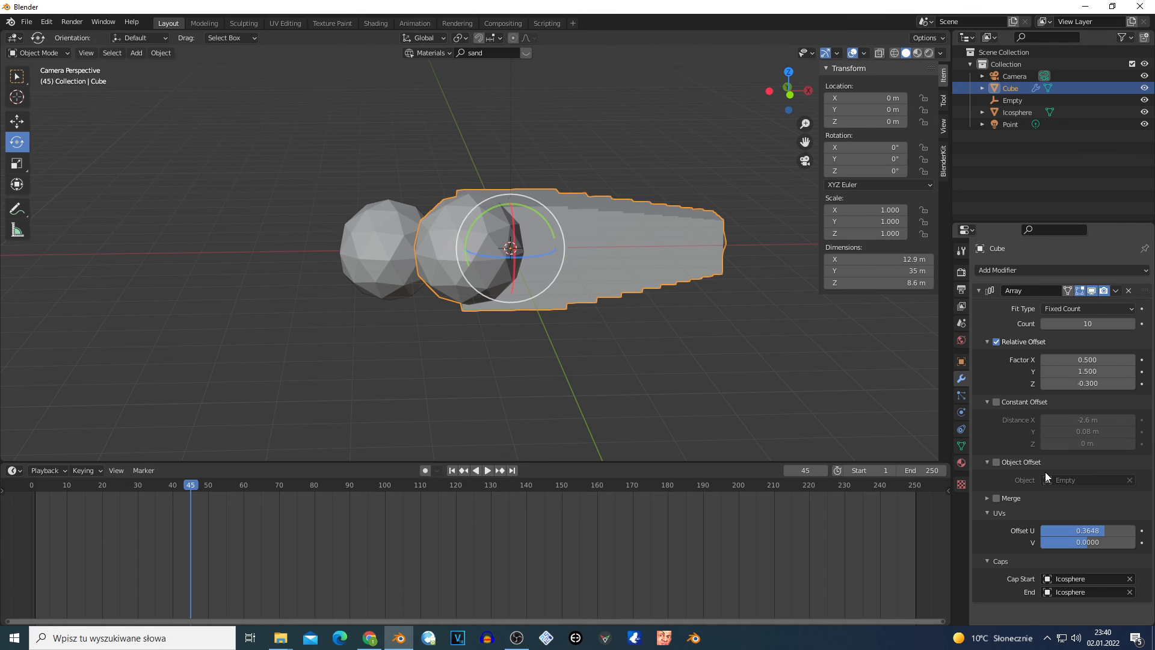
Step: Fly around the row of cubes to examine the sphere caps at both ends
key(shift+grave)
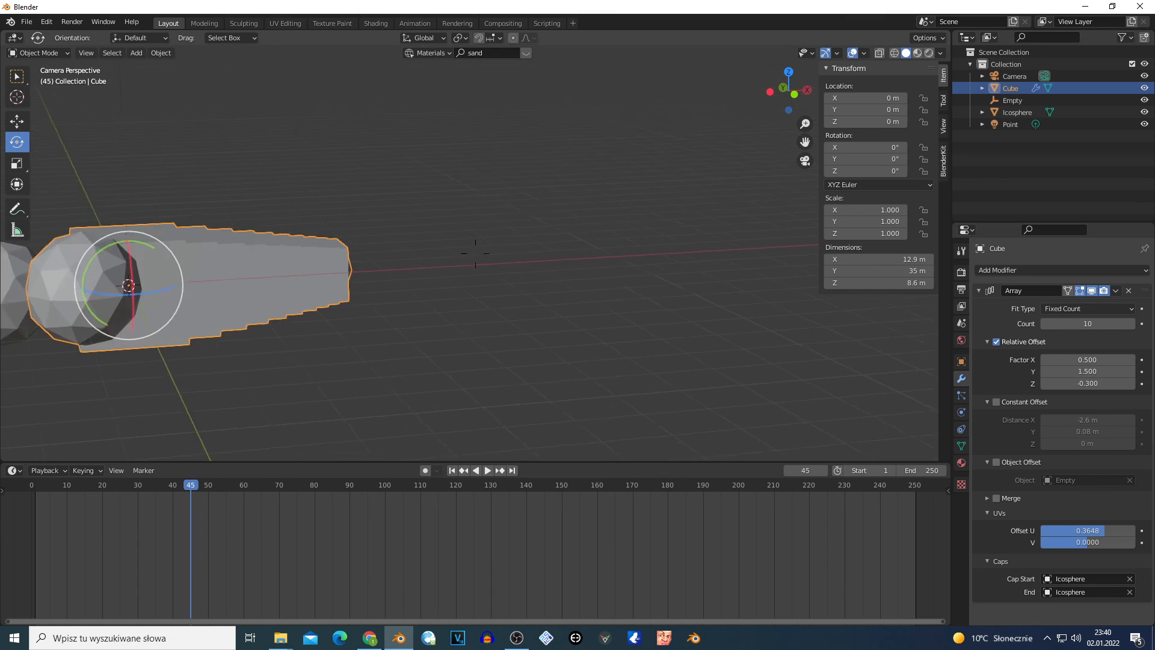
key(d)
key(w)
key(d)
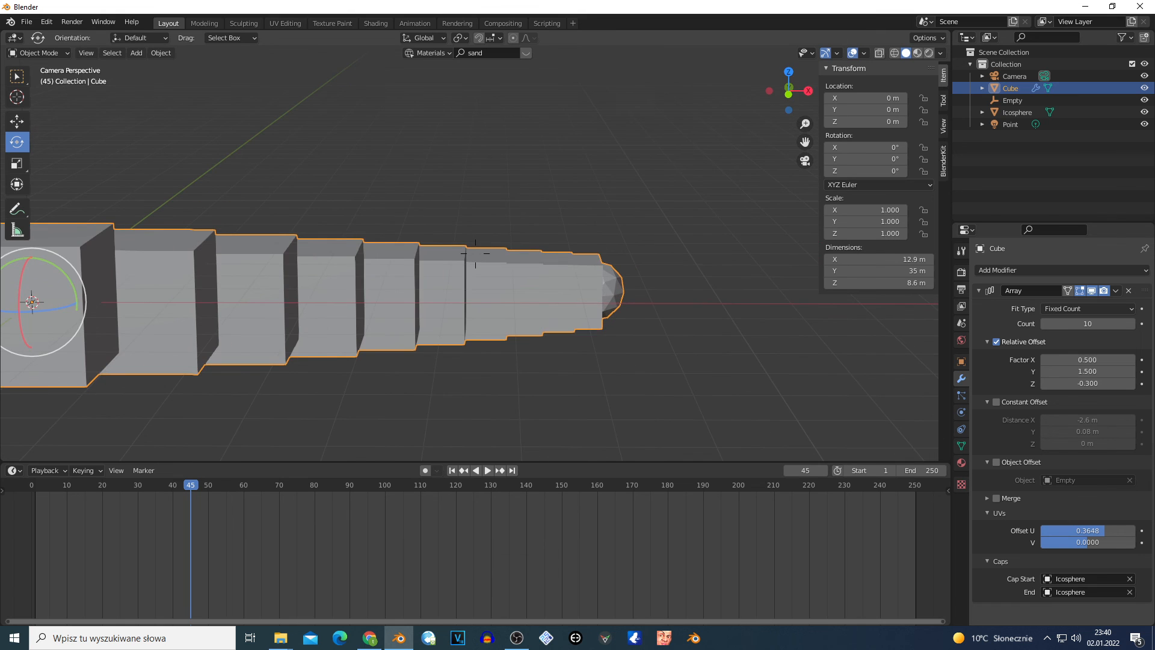
key(w)
key(d)
key(w)
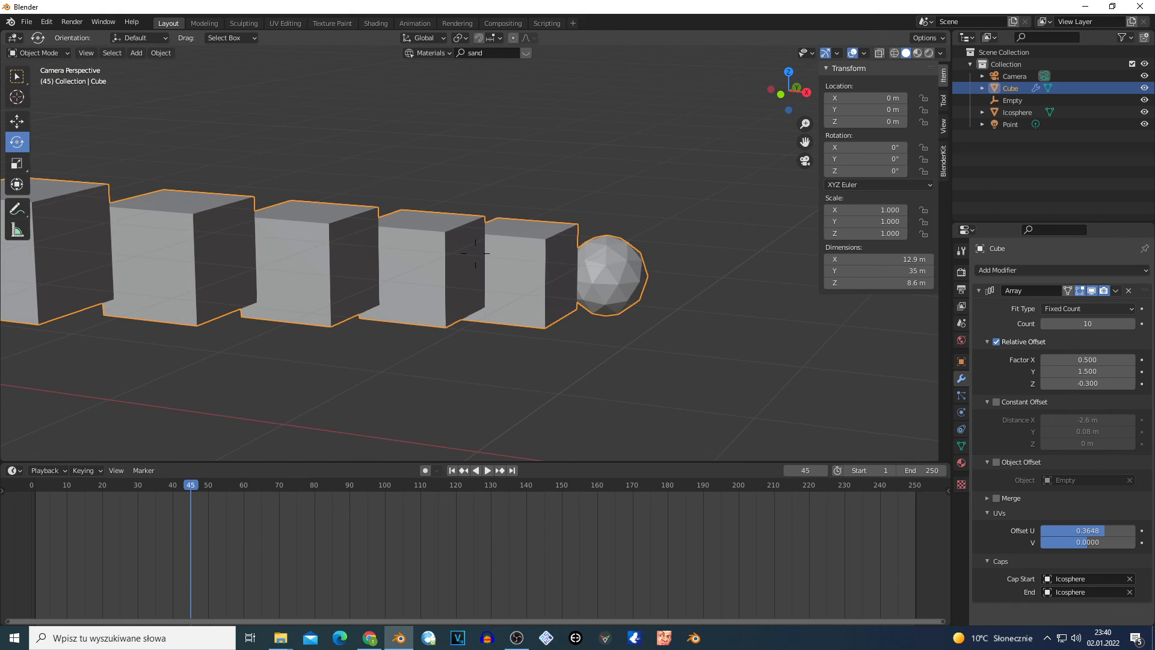
key(s)
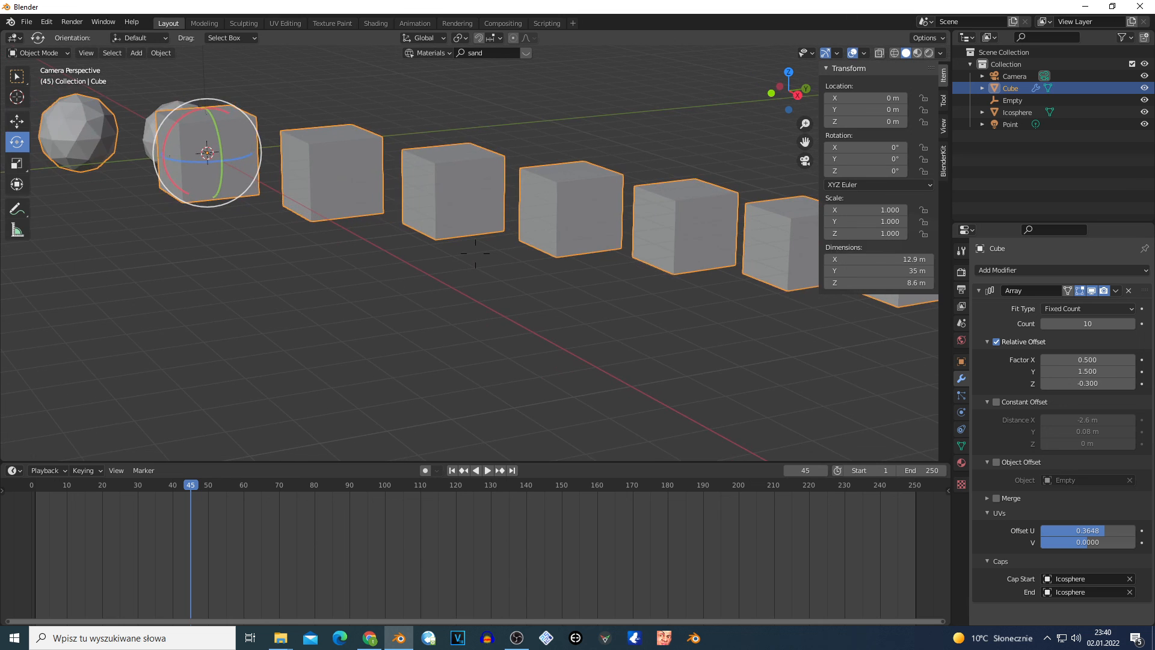
key(s)
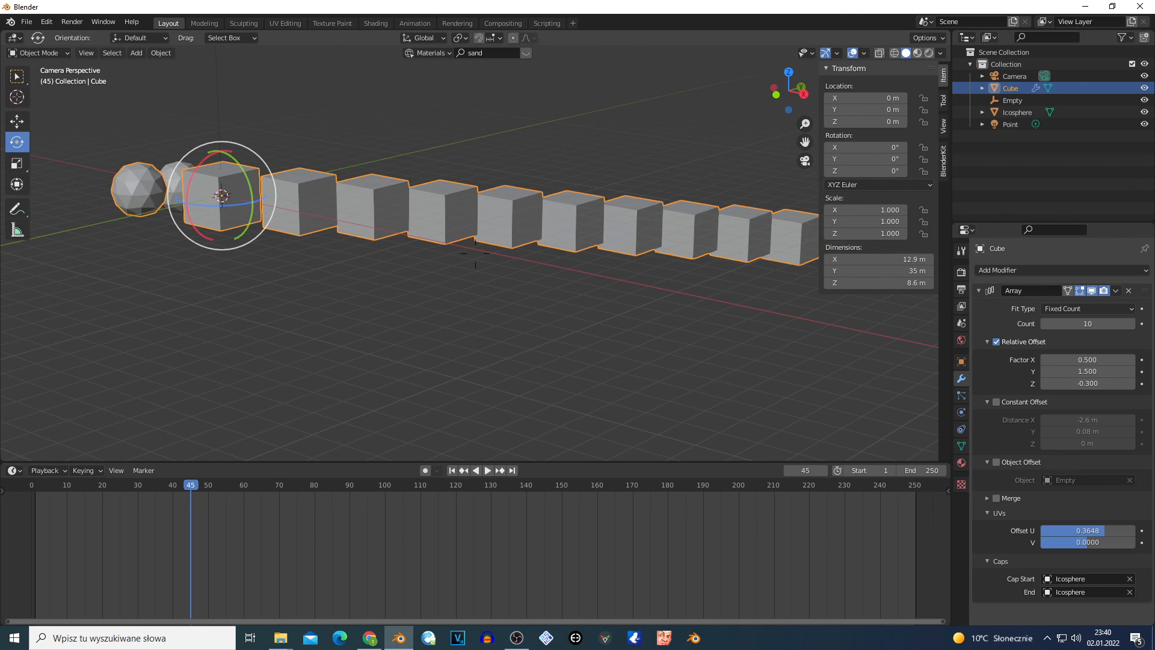
key(a)
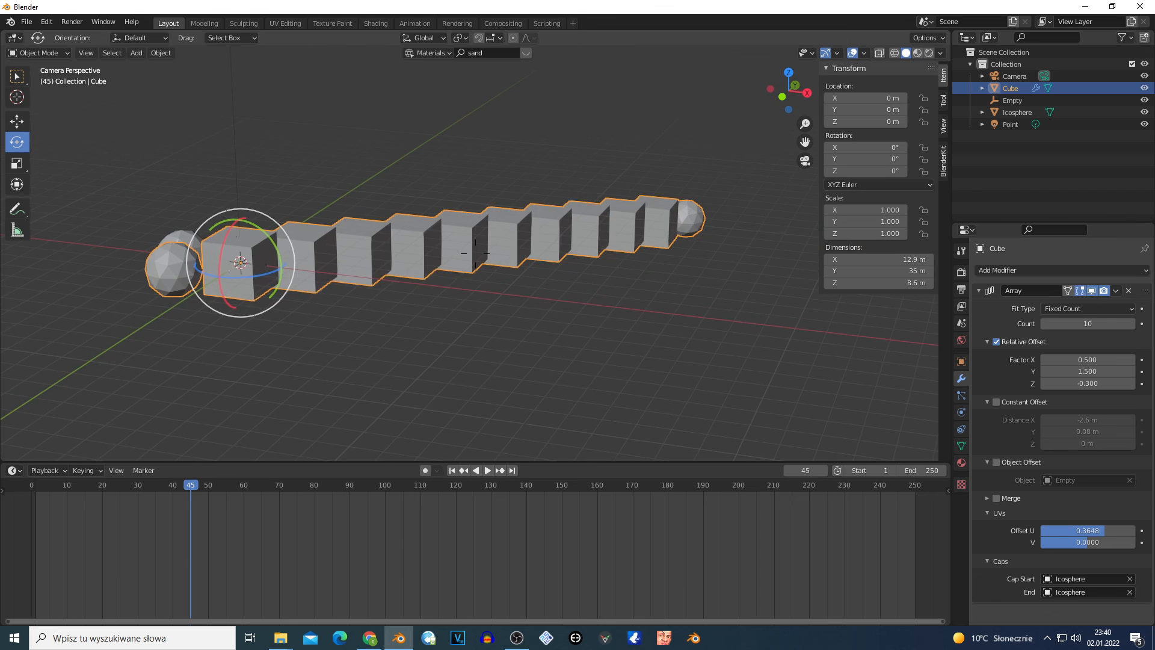
click(475, 253)
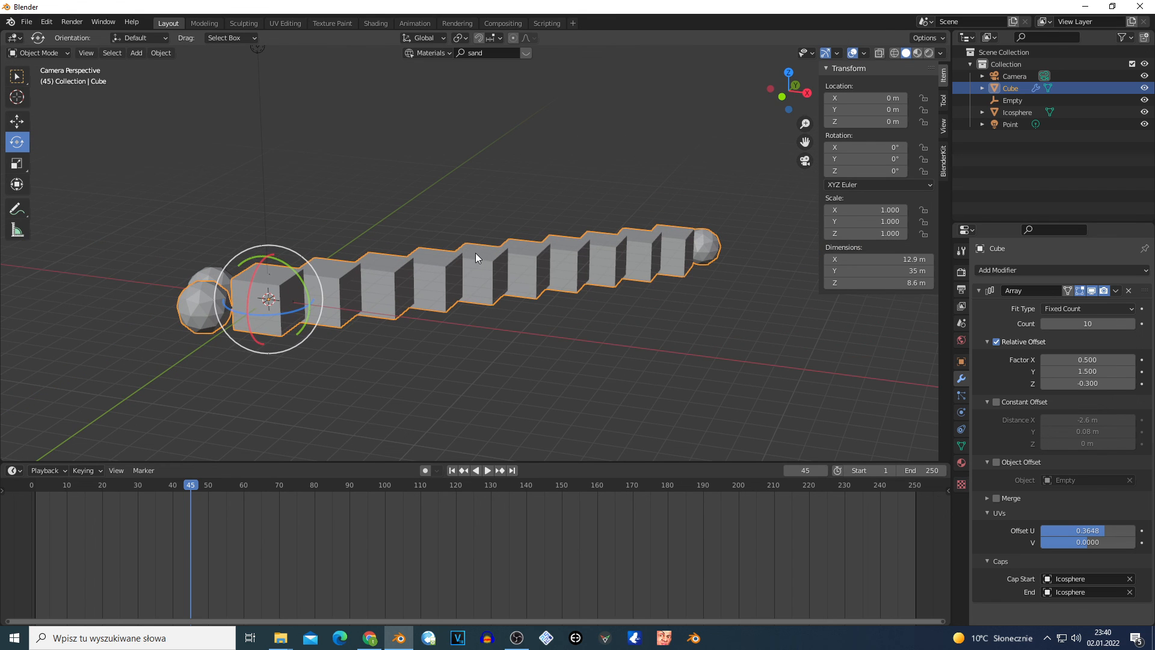
Step: Set the array's relative offset Y factor to 0.5 and deselect the cube
click(1087, 371)
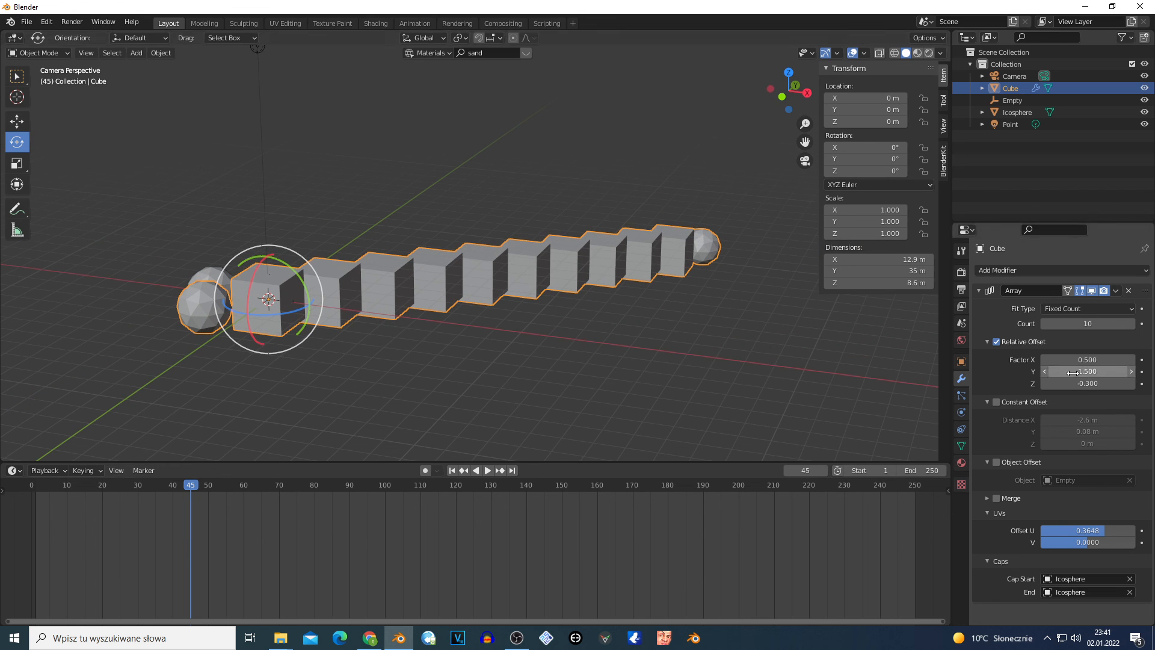
text(6.3)
key(Return)
drag(1123, 371, 1079, 371)
click(644, 301)
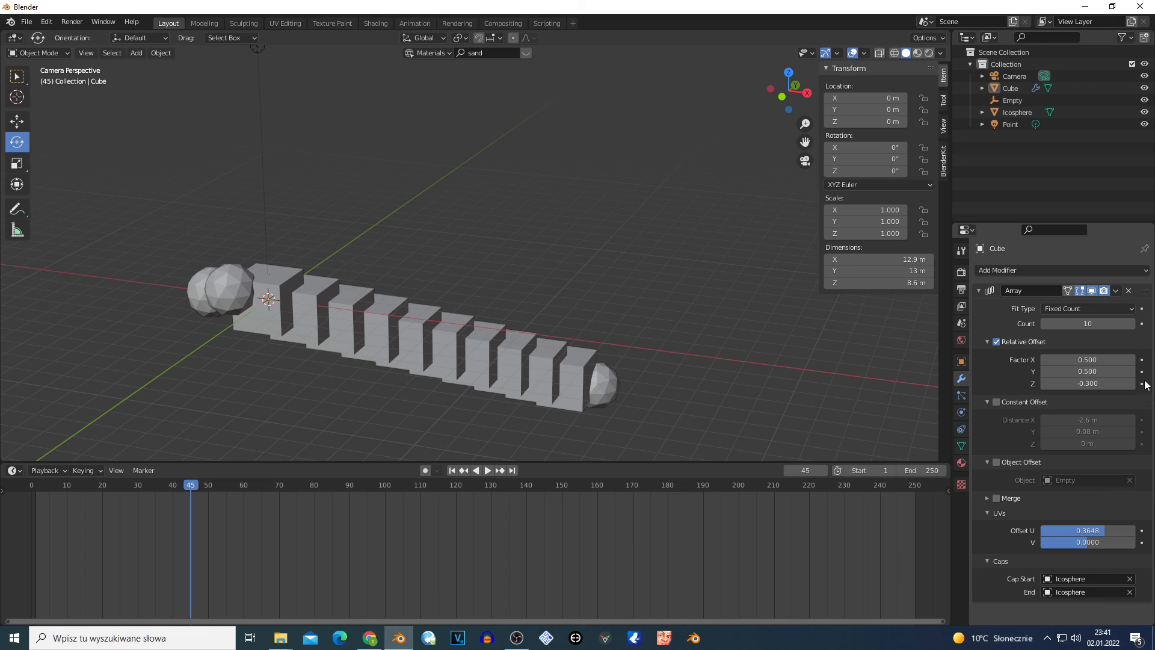
scroll(297, 426, up, 4)
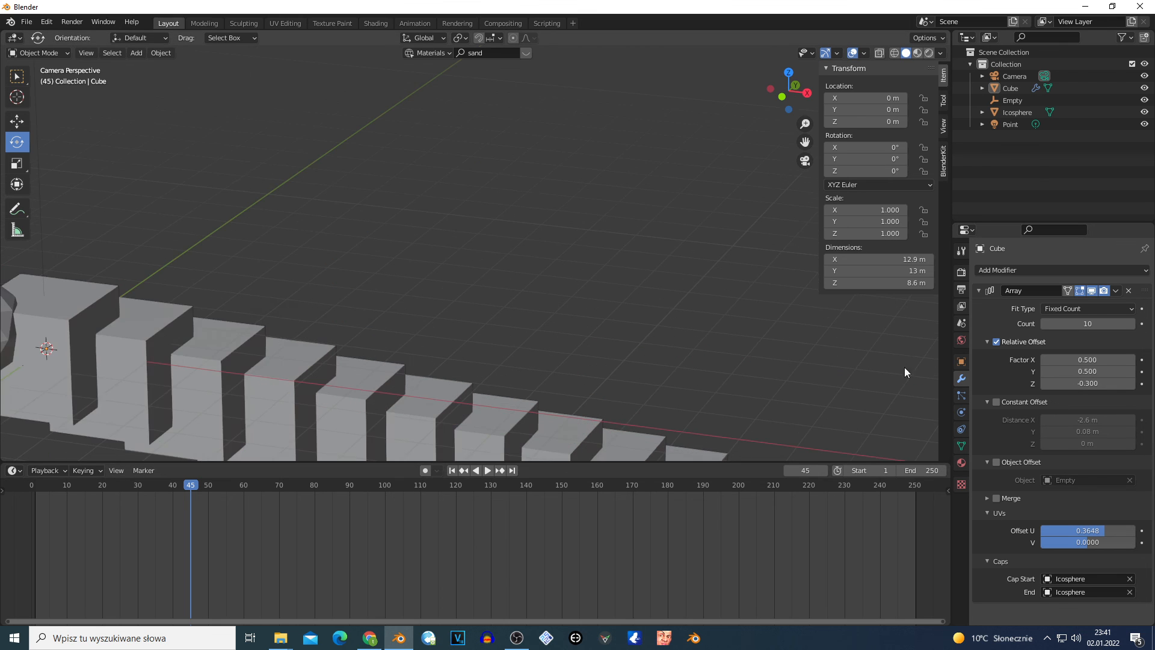